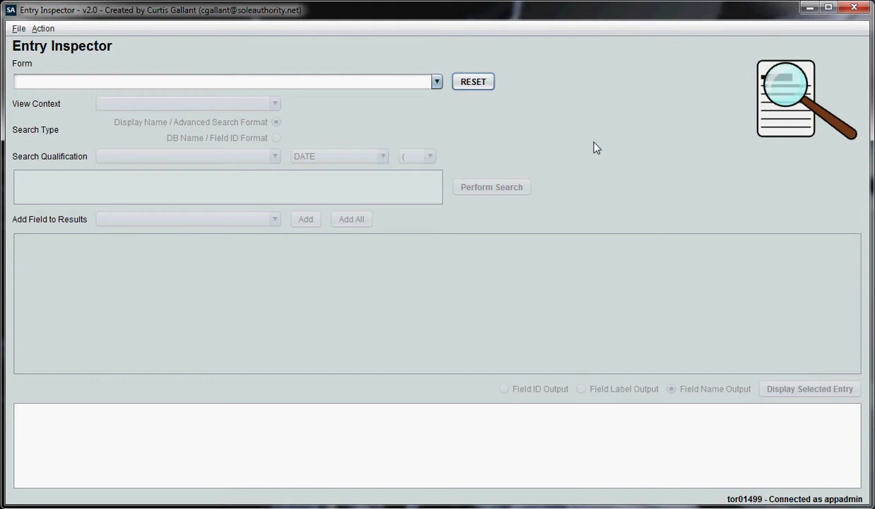
Step: Log in to AR server tor01499 as appadmin on port 6300, leaving the password and RPC fields empty
{"action": "left_click", "coordinate": [22, 28]}
{"action": "mouse_move", "coordinate": [43, 28]}
{"action": "left_click", "coordinate": [26, 45]}
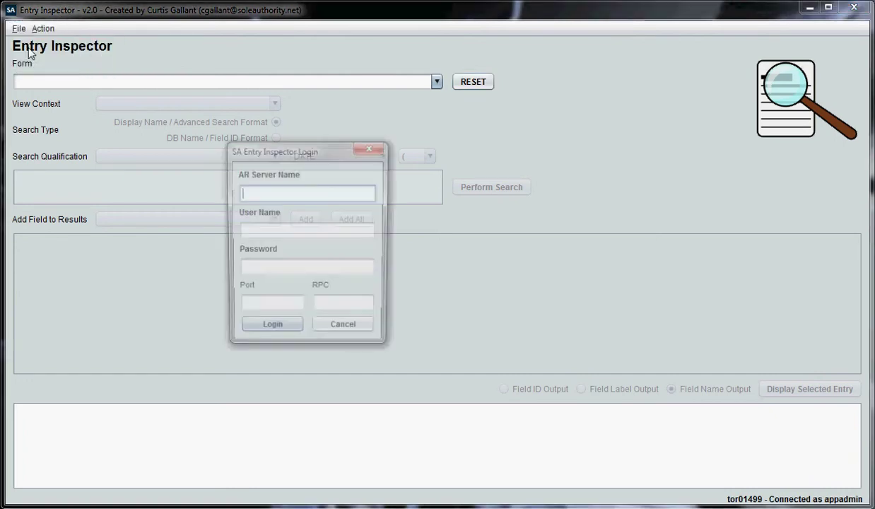
{"action": "type", "text": "tor01499"}
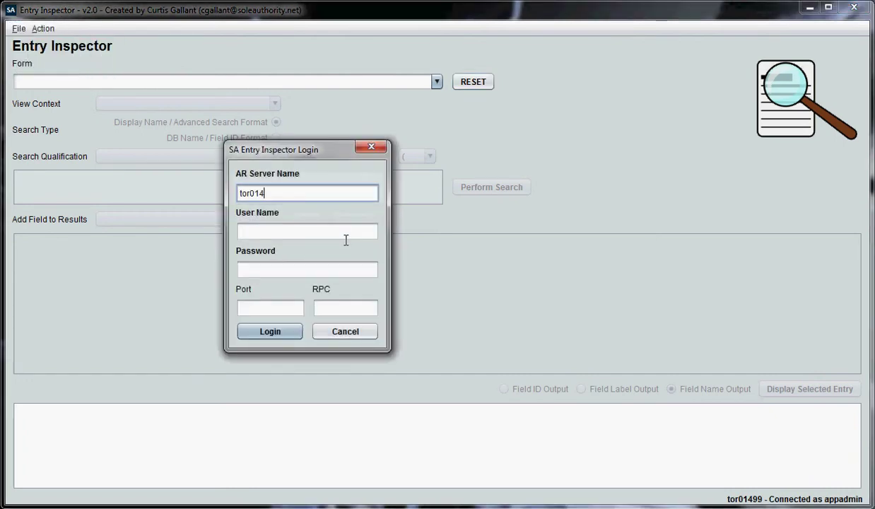
{"action": "key", "text": "Tab"}
{"action": "type", "text": "appadmin"}
{"action": "key", "text": "Tab"}
{"action": "key", "text": "Tab"}
{"action": "type", "text": "6300"}
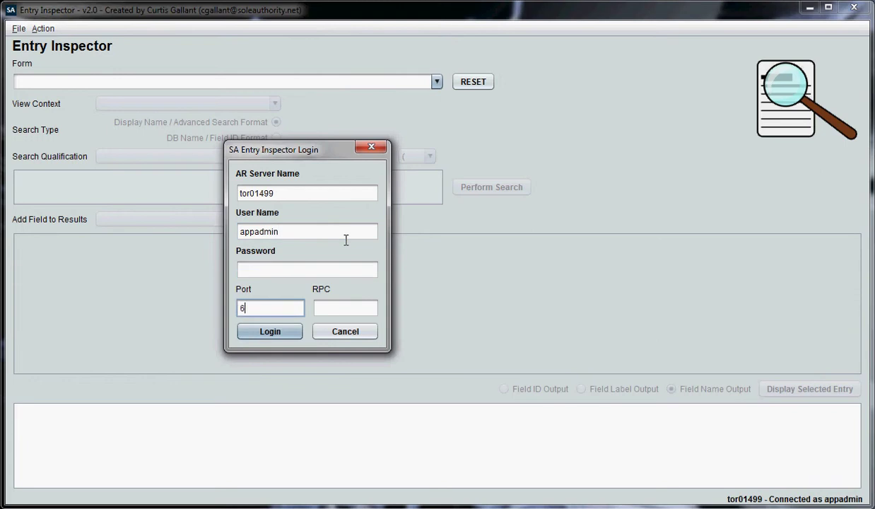
{"action": "key", "text": "Tab"}
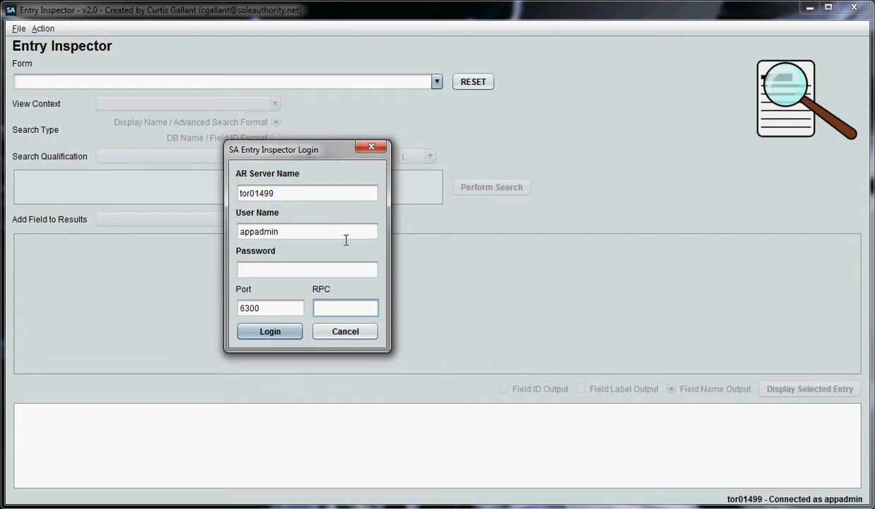
{"action": "key", "text": "Return"}
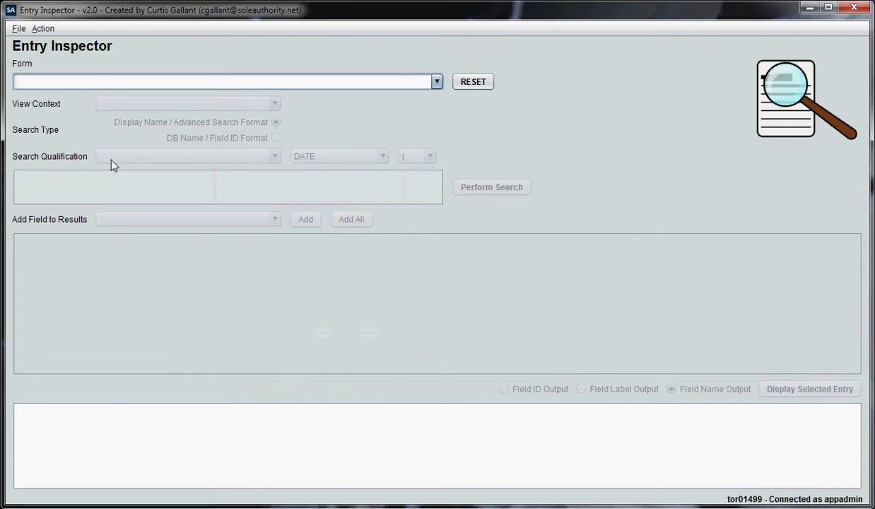
Step: Load the HPD:Help Desk form for inspection
{"action": "left_click", "coordinate": [436, 82]}
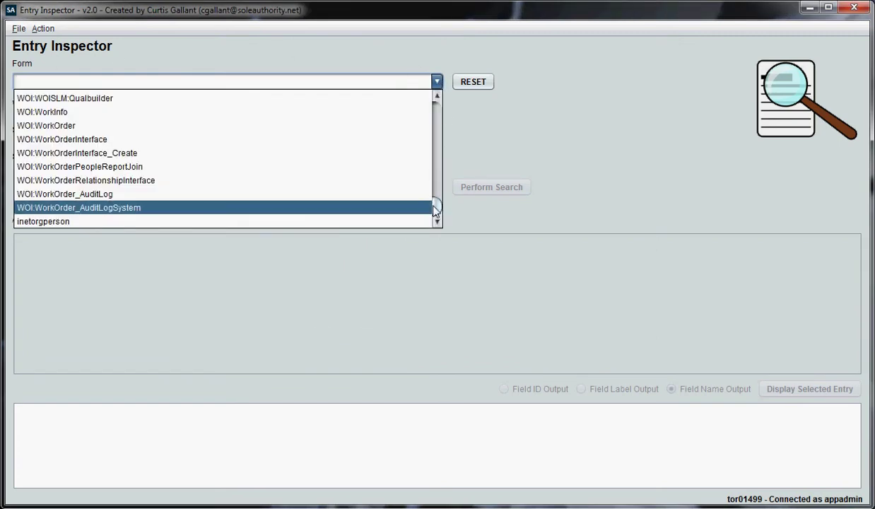
{"action": "left_click_drag", "start_coordinate": [436, 209], "coordinate": [442, 112]}
{"action": "key", "text": "Down"}
{"action": "key", "text": "Down"}
{"action": "key", "text": "Down"}
{"action": "key", "text": "Down"}
{"action": "key", "text": "Down"}
{"action": "key", "text": "Down"}
{"action": "key", "text": "Down"}
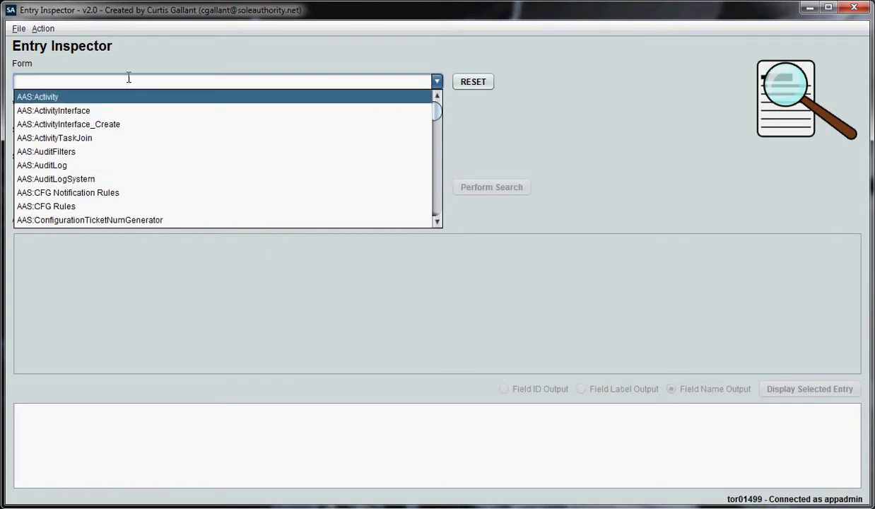
{"action": "type", "text": "HPD:Help Desk"}
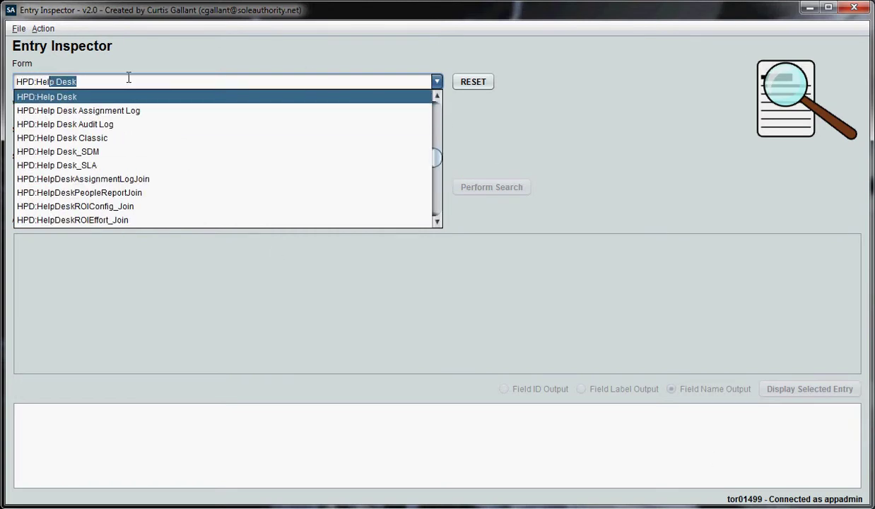
{"action": "key", "text": "Return"}
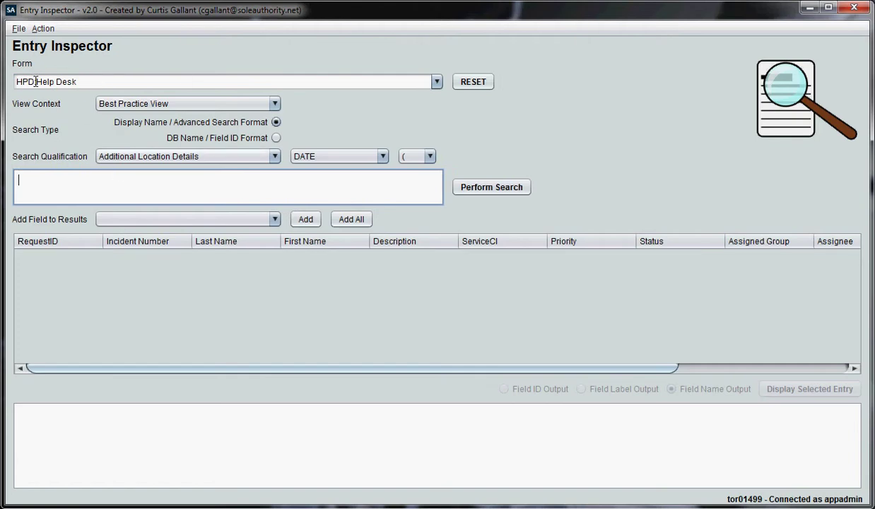
Step: Try the Default User View as view context, check its search qualification fields, and restore the Best Practice View
{"action": "left_click", "coordinate": [275, 105]}
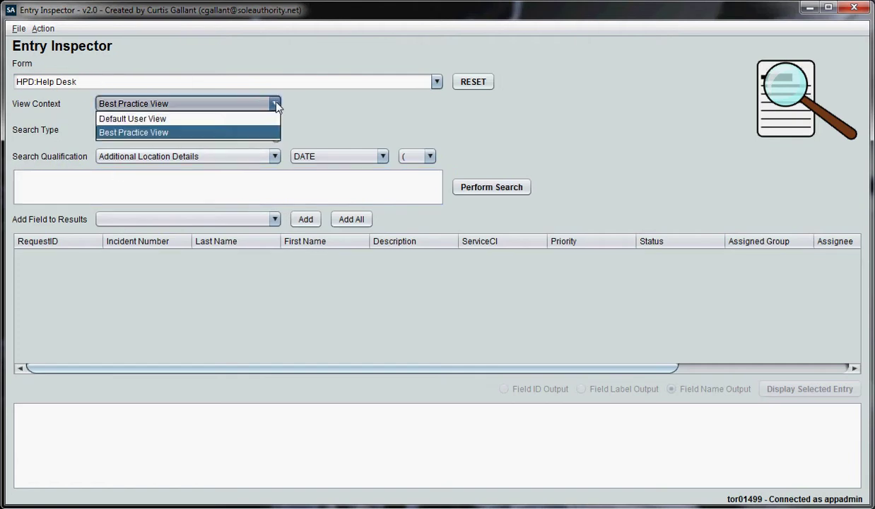
{"action": "left_click", "coordinate": [173, 135]}
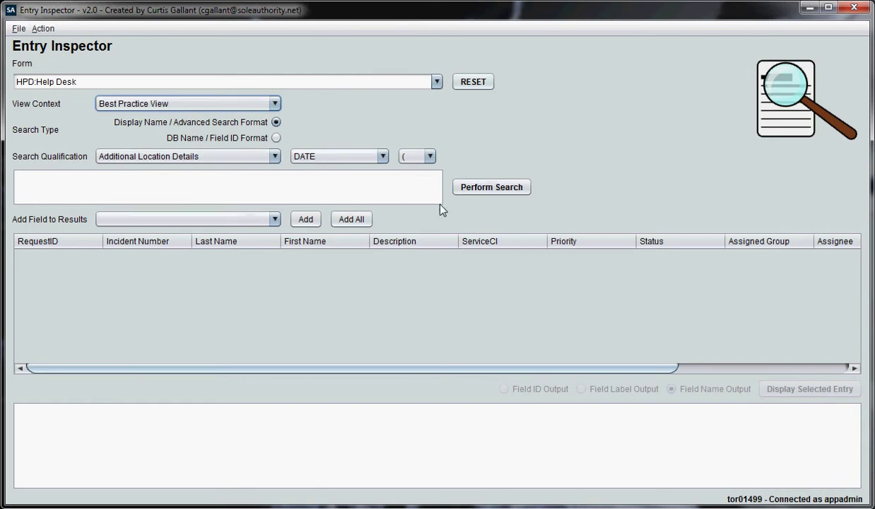
{"action": "left_click", "coordinate": [265, 108]}
{"action": "left_click", "coordinate": [219, 117]}
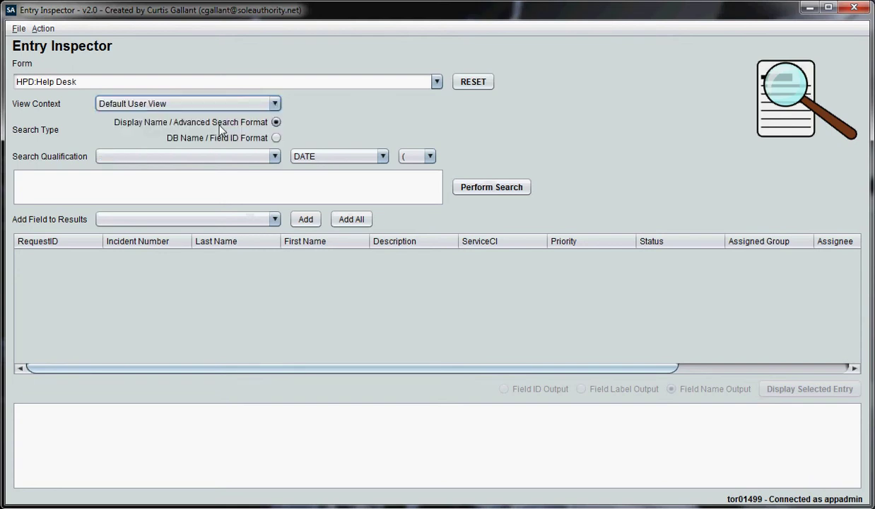
{"action": "left_click", "coordinate": [275, 158]}
{"action": "left_click", "coordinate": [274, 104]}
{"action": "left_click", "coordinate": [274, 104]}
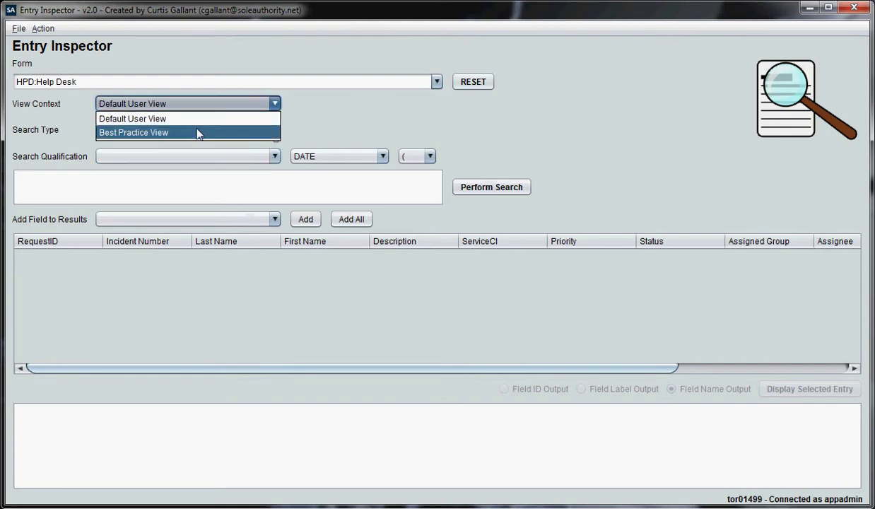
{"action": "left_click", "coordinate": [197, 133]}
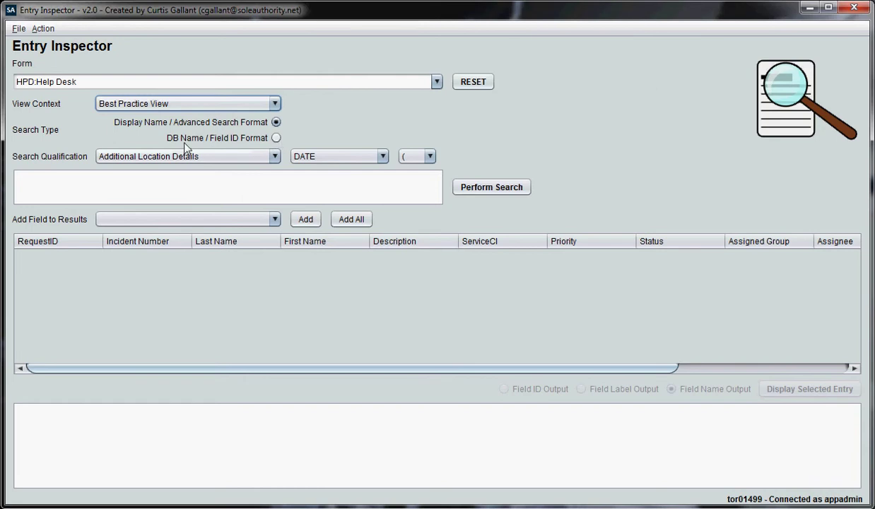
Step: Try the DB Name / Field ID search format, review its qualification fields, and return to the Display Name / Advanced Search format
{"action": "left_click", "coordinate": [276, 138]}
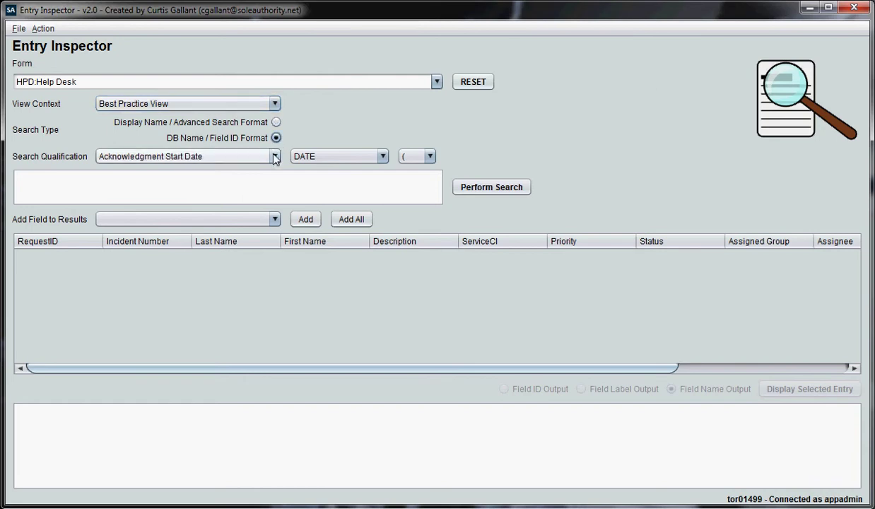
{"action": "left_click", "coordinate": [240, 155]}
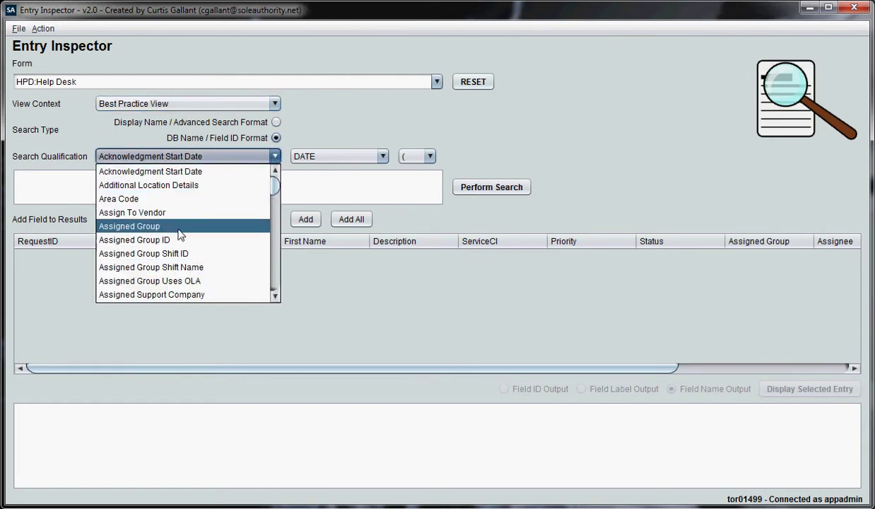
{"action": "left_click", "coordinate": [278, 124]}
{"action": "left_click", "coordinate": [277, 123]}
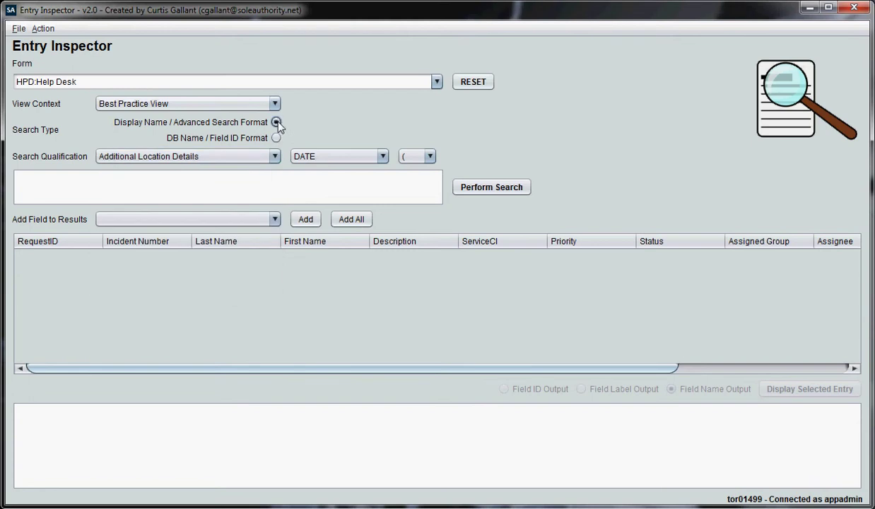
Step: Search the form for entries matching the qualification 'Operational Categorization Tier 1+' = "Failure"
{"action": "left_click", "coordinate": [272, 156]}
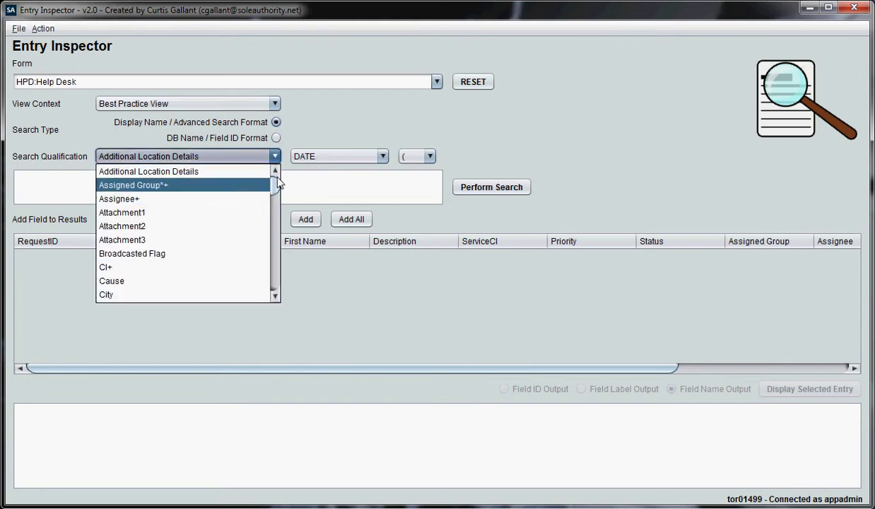
{"action": "left_click_drag", "start_coordinate": [275, 185], "coordinate": [277, 287]}
{"action": "left_click", "coordinate": [195, 183]}
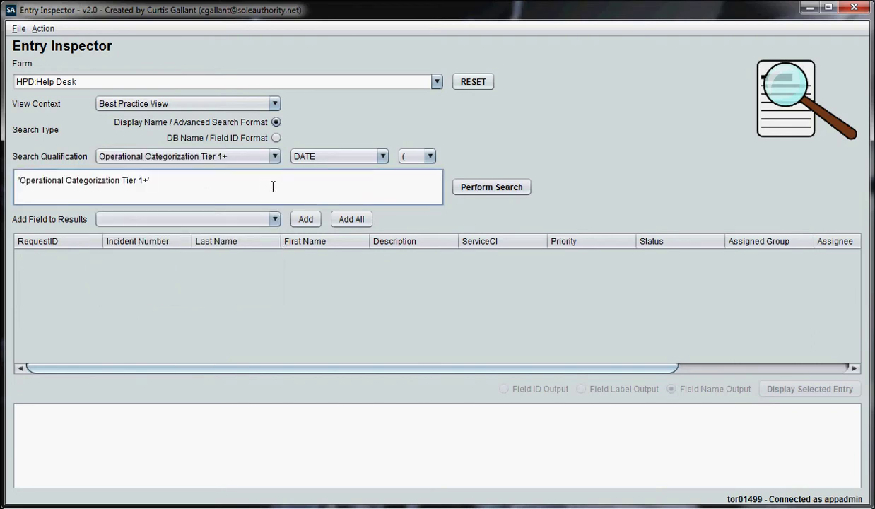
{"action": "left_click", "coordinate": [357, 162]}
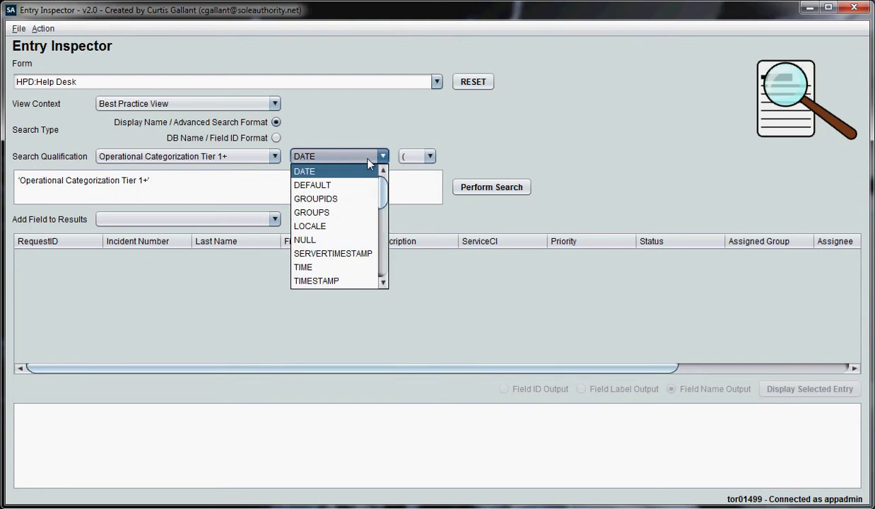
{"action": "left_click", "coordinate": [427, 158]}
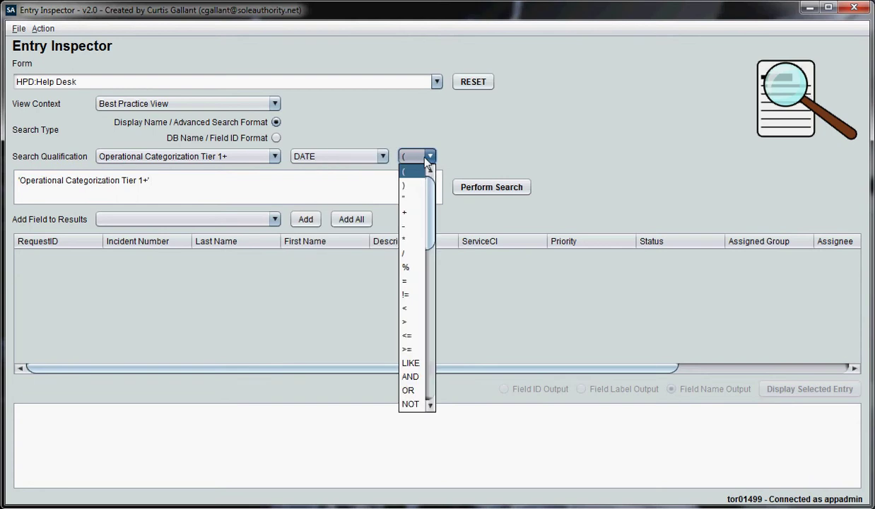
{"action": "left_click", "coordinate": [416, 282]}
{"action": "type", "text": "\"Fa"}
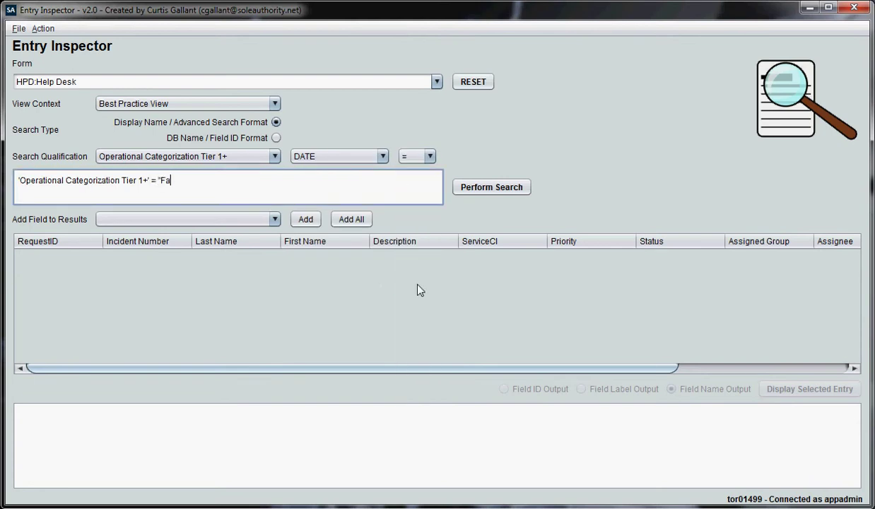
{"action": "type", "text": "ilure\""}
{"action": "left_click", "coordinate": [506, 188]}
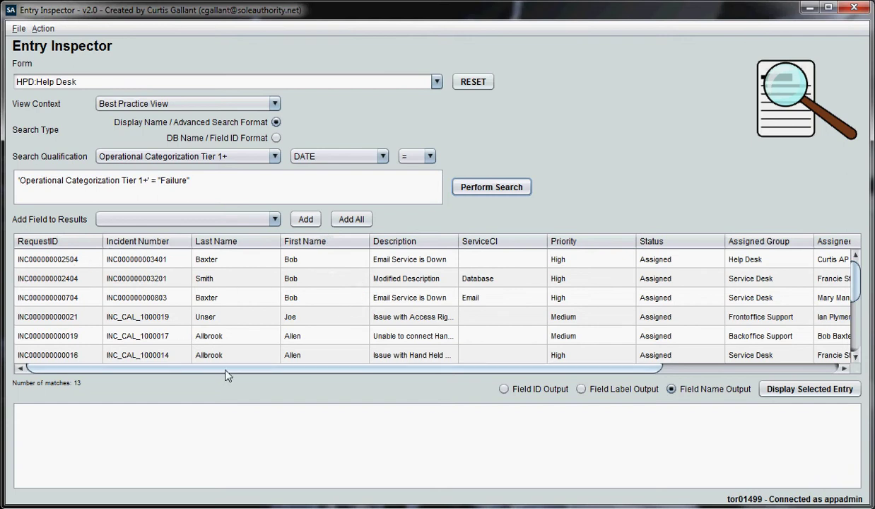
Step: Look across the search result columns and hide the ServiceCI column
{"action": "left_click_drag", "start_coordinate": [226, 368], "coordinate": [410, 382]}
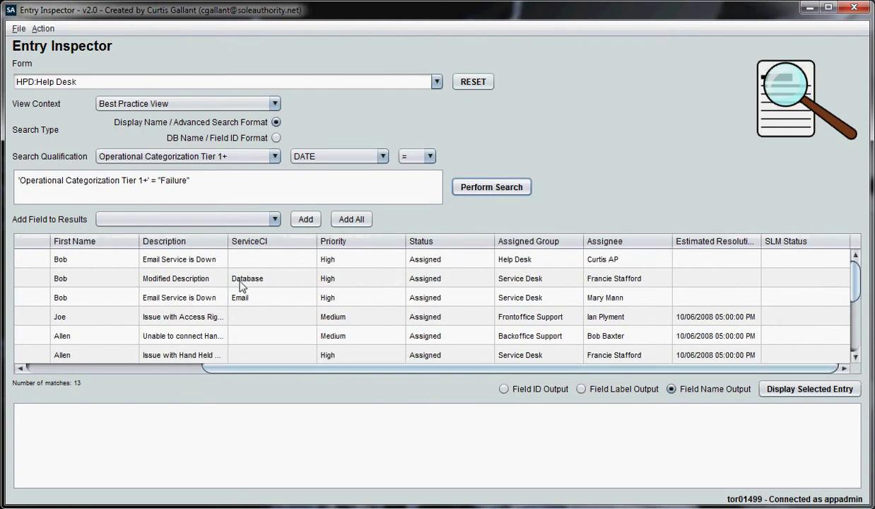
{"action": "left_click_drag", "start_coordinate": [343, 368], "coordinate": [138, 366]}
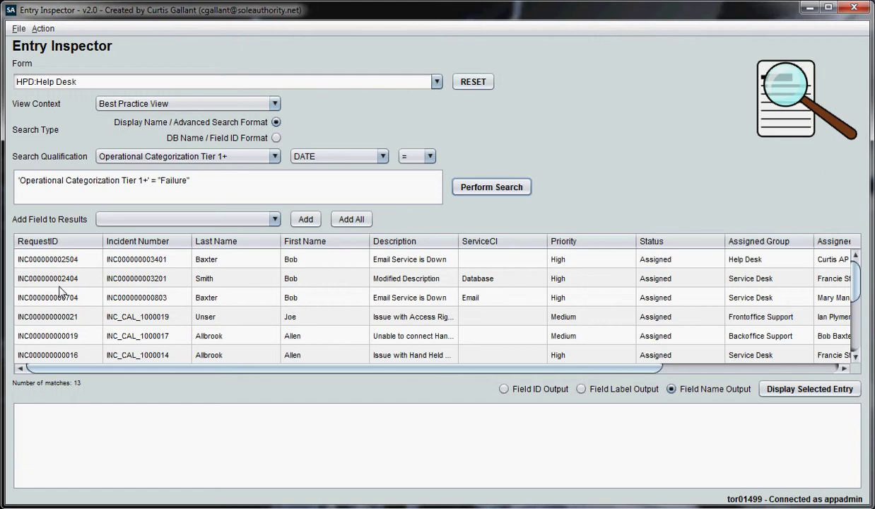
{"action": "left_click_drag", "start_coordinate": [413, 367], "coordinate": [514, 368]}
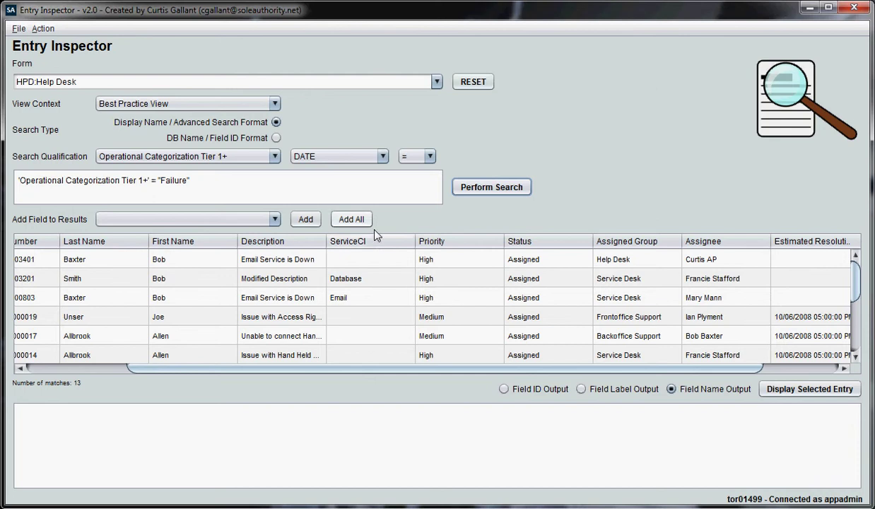
{"action": "right_click", "coordinate": [369, 241]}
{"action": "left_click", "coordinate": [376, 323]}
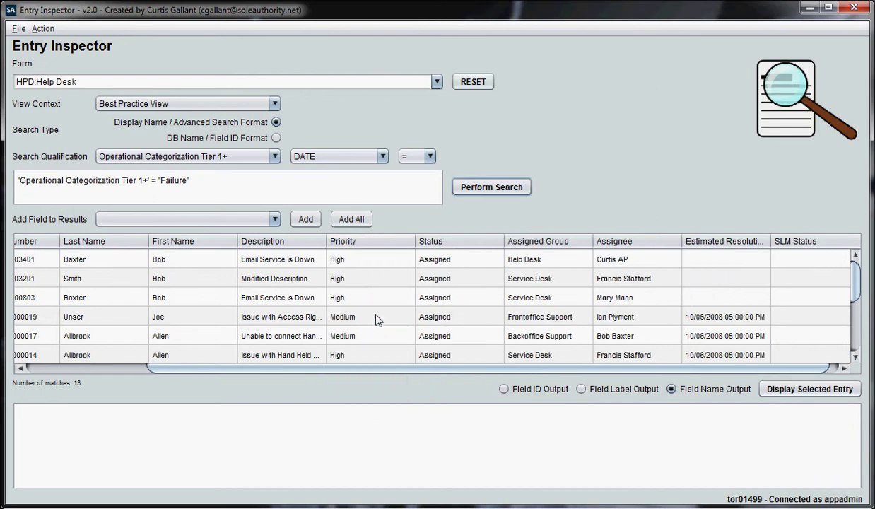
Step: Hide the SLM Status column in the search results table
{"action": "right_click", "coordinate": [369, 293]}
{"action": "right_click", "coordinate": [366, 238]}
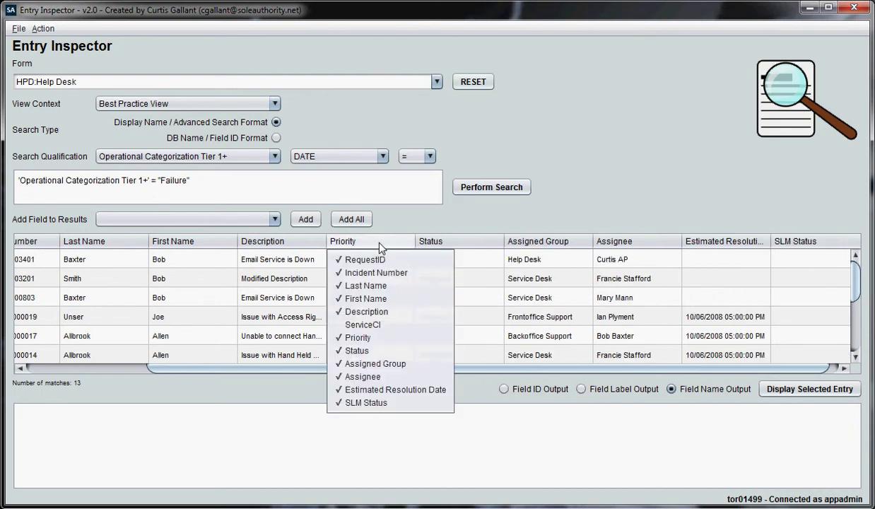
{"action": "left_click", "coordinate": [369, 403]}
{"action": "scroll", "coordinate": [357, 369], "scroll_direction": "right", "scroll_amount": 2}
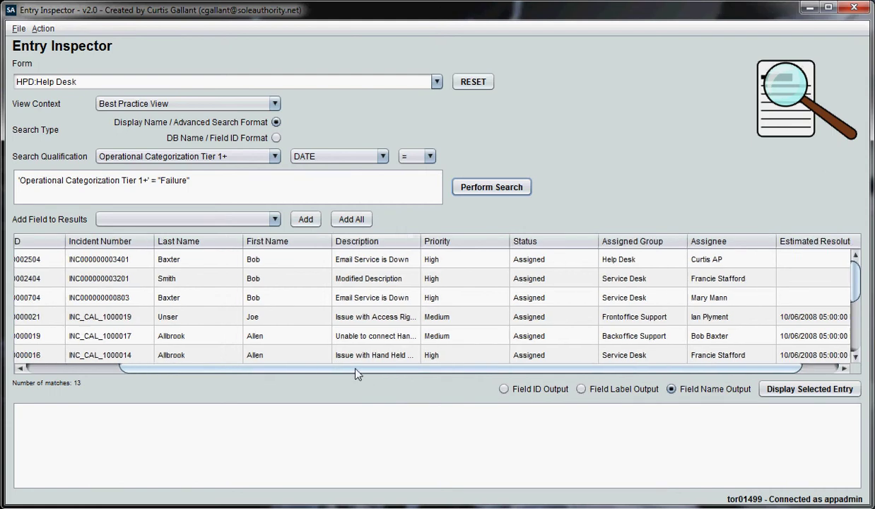
{"action": "left_click_drag", "start_coordinate": [356, 368], "coordinate": [391, 369]}
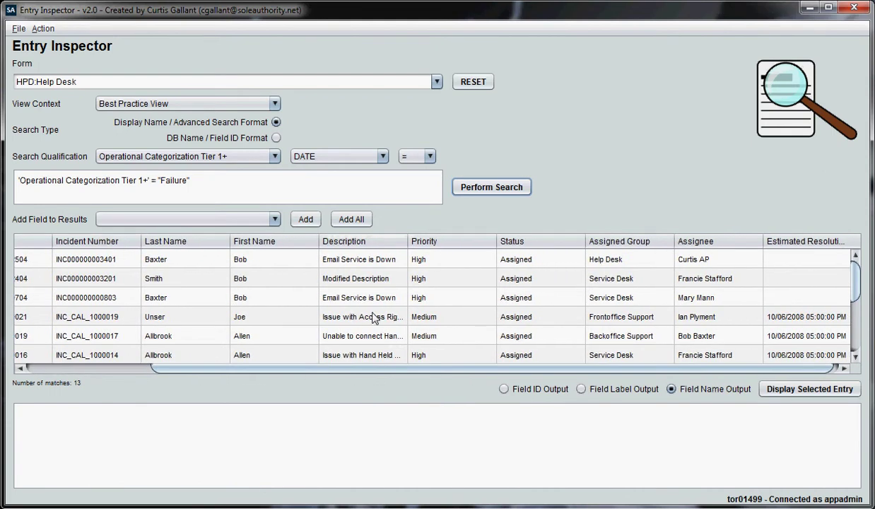
Step: Add the Categorization Tier 1, Categorization Tier 2 and Categorization Tier 3 fields to the search results
{"action": "left_click", "coordinate": [256, 219]}
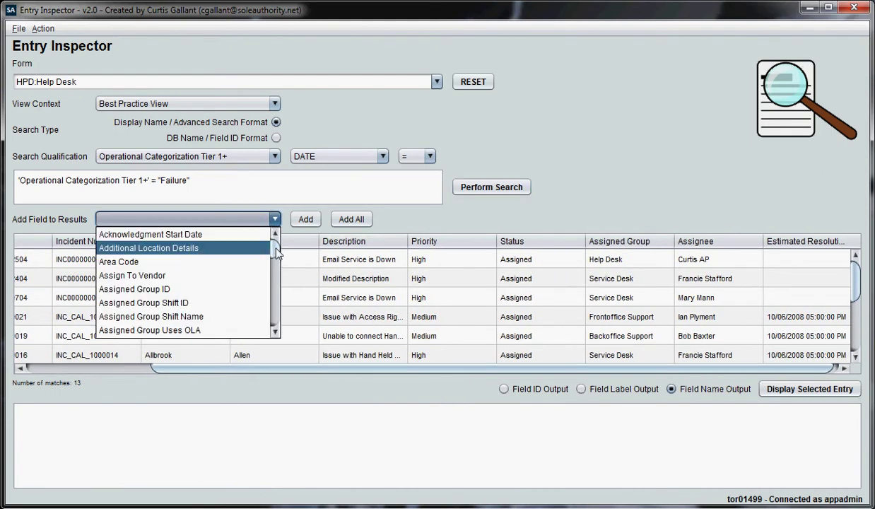
{"action": "left_click_drag", "start_coordinate": [276, 253], "coordinate": [277, 260]}
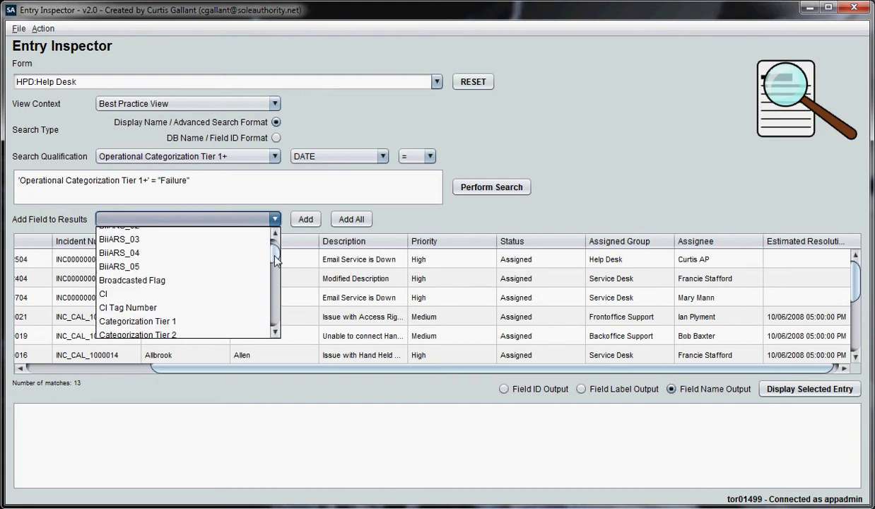
{"action": "left_click", "coordinate": [197, 320]}
{"action": "left_click", "coordinate": [305, 220]}
{"action": "left_click", "coordinate": [275, 219]}
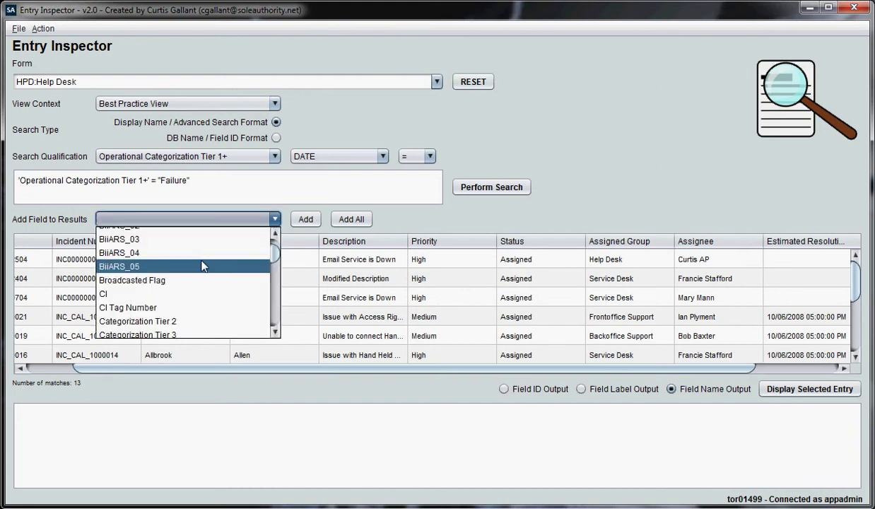
{"action": "left_click", "coordinate": [191, 321]}
{"action": "left_click", "coordinate": [306, 219]}
{"action": "left_click", "coordinate": [275, 219]}
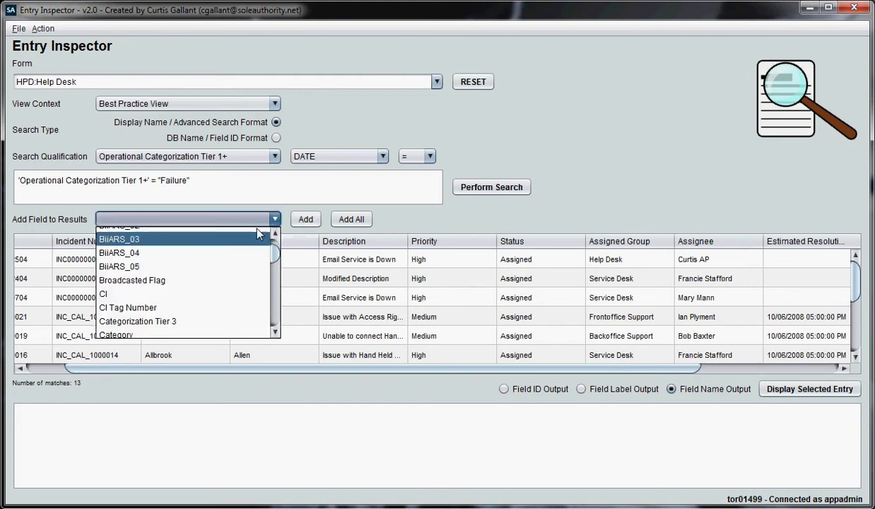
{"action": "left_click", "coordinate": [181, 321]}
{"action": "left_click", "coordinate": [305, 219]}
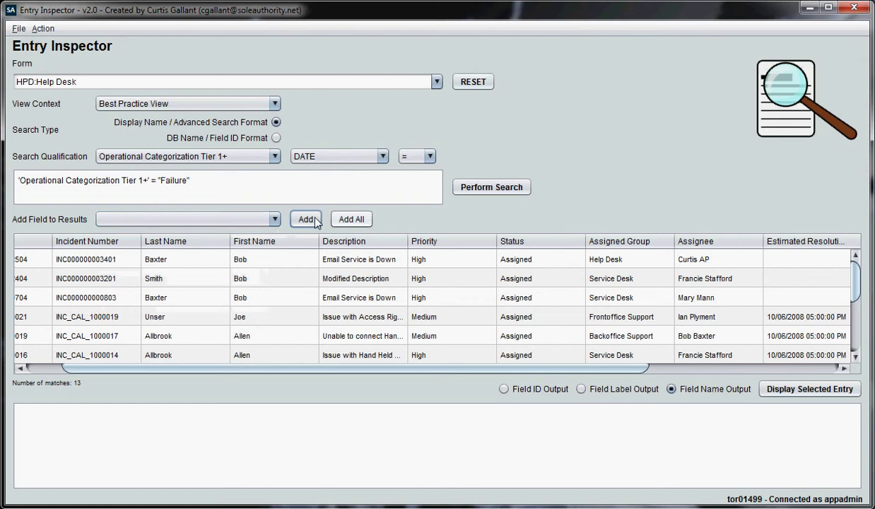
Step: Rerun the search with the added fields and sort the results by Categorization Tier 2 in descending order
{"action": "left_click", "coordinate": [493, 188]}
{"action": "left_click_drag", "start_coordinate": [357, 369], "coordinate": [548, 368]}
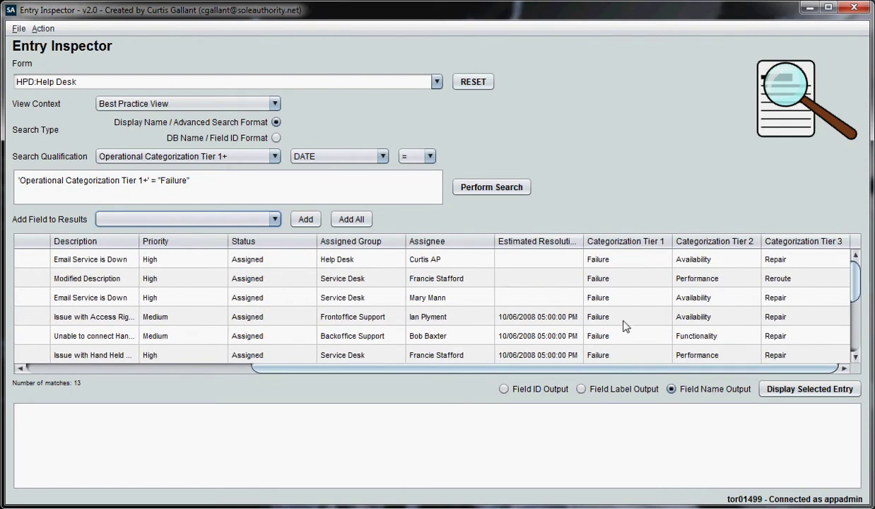
{"action": "left_click", "coordinate": [697, 241]}
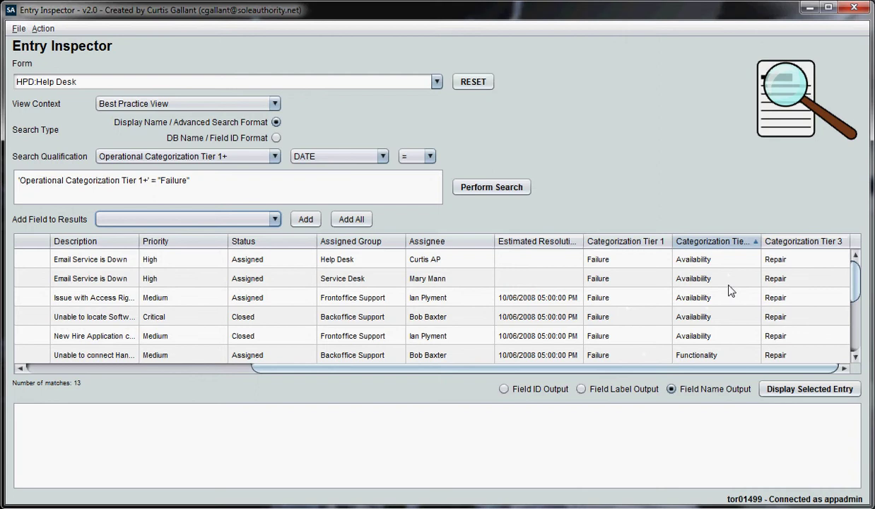
{"action": "left_click", "coordinate": [733, 243]}
Step: Move the Categorization Tier 2 column directly after the Assignee column in the search results
{"action": "left_click_drag", "start_coordinate": [736, 242], "coordinate": [597, 242]}
{"action": "left_click_drag", "start_coordinate": [488, 367], "coordinate": [248, 377]}
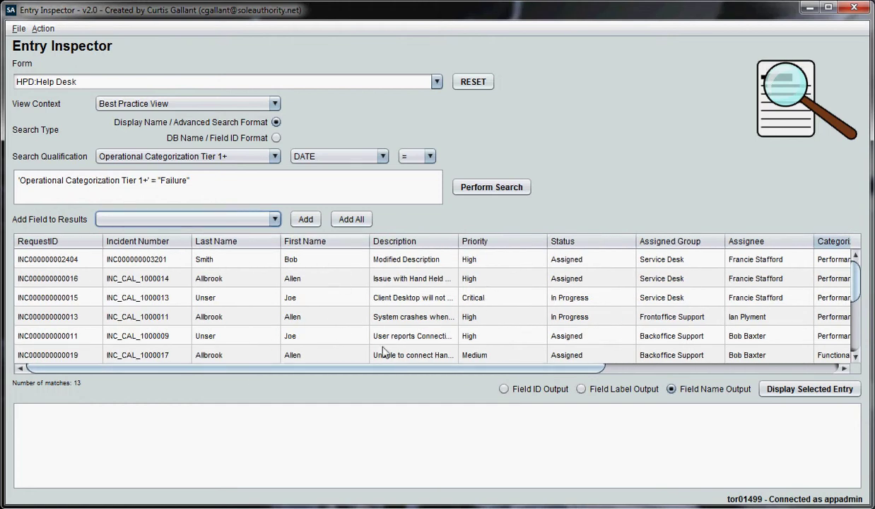
{"action": "mouse_move", "coordinate": [361, 367]}
{"action": "left_mouse_down"}
{"action": "mouse_move", "coordinate": [618, 363]}
{"action": "mouse_move", "coordinate": [424, 366]}
{"action": "mouse_move", "coordinate": [520, 378]}
{"action": "mouse_move", "coordinate": [349, 367]}
{"action": "left_mouse_up"}
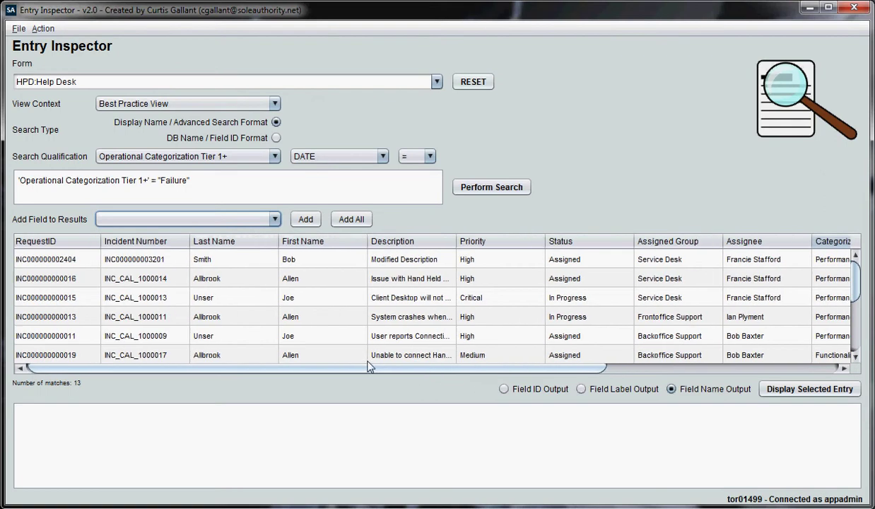
Step: Add all remaining fields to the search results and look across the full set of columns
{"action": "left_click", "coordinate": [352, 220]}
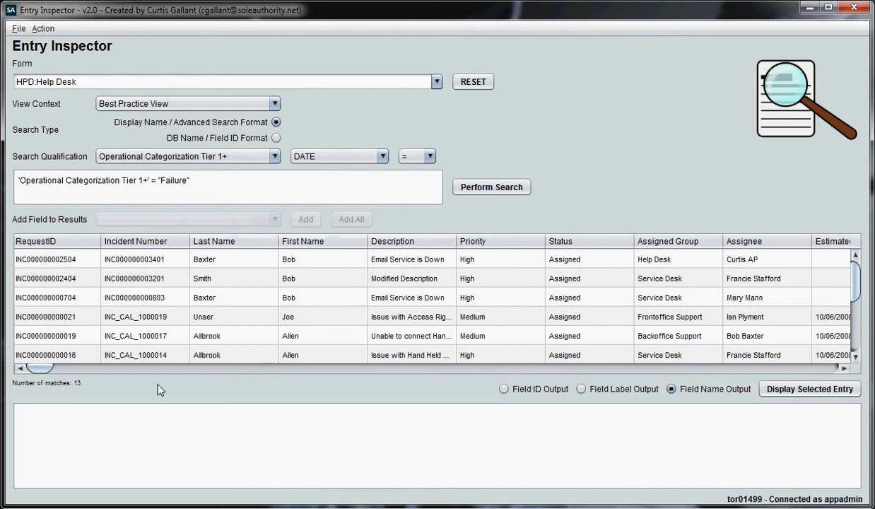
{"action": "mouse_move", "coordinate": [39, 371]}
{"action": "left_mouse_down"}
{"action": "mouse_move", "coordinate": [758, 368]}
{"action": "mouse_move", "coordinate": [52, 367]}
{"action": "left_mouse_up"}
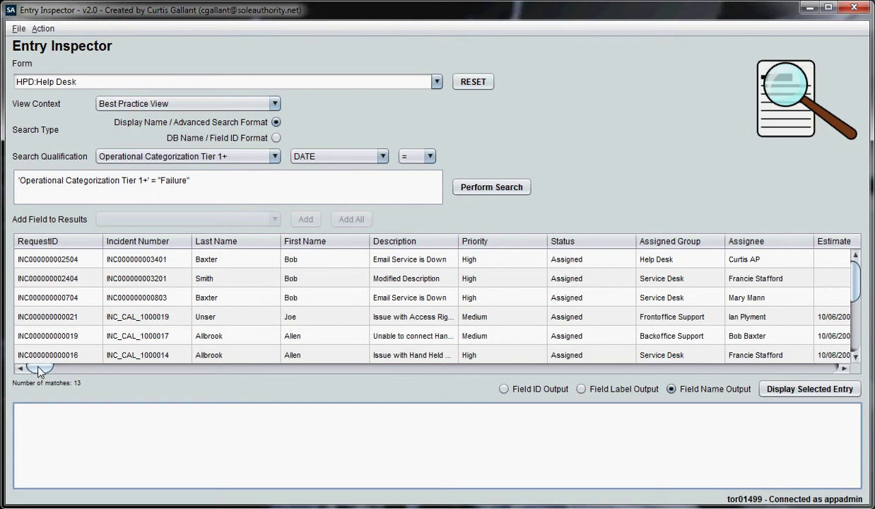
{"action": "left_click_drag", "start_coordinate": [39, 372], "coordinate": [518, 380]}
{"action": "mouse_move", "coordinate": [850, 278]}
{"action": "left_mouse_down"}
{"action": "mouse_move", "coordinate": [853, 285]}
{"action": "mouse_move", "coordinate": [852, 276]}
{"action": "left_mouse_up"}
{"action": "left_click_drag", "start_coordinate": [480, 368], "coordinate": [55, 377]}
Step: Display the medium-priority "Issue with Access Rights" entry in Field Name, Field Label and Field ID output
{"action": "double_click", "coordinate": [141, 306]}
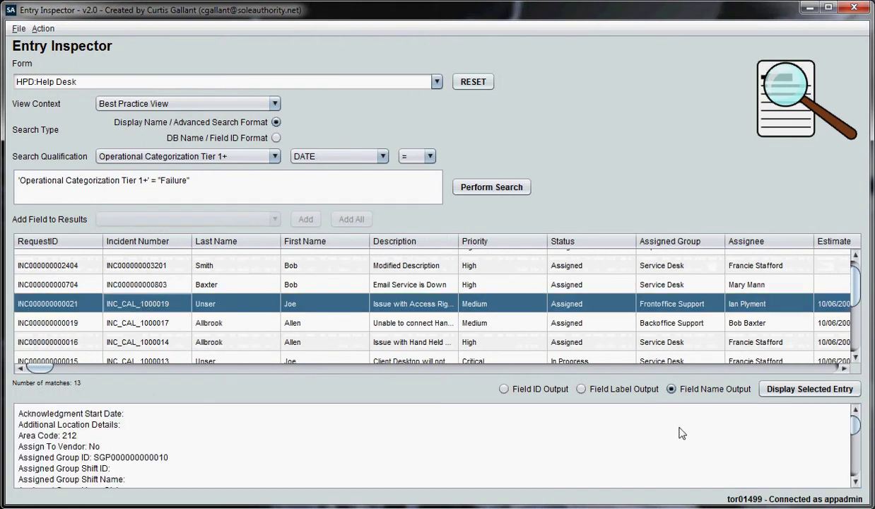
{"action": "scroll", "coordinate": [856, 429], "scroll_direction": "down", "scroll_amount": 3}
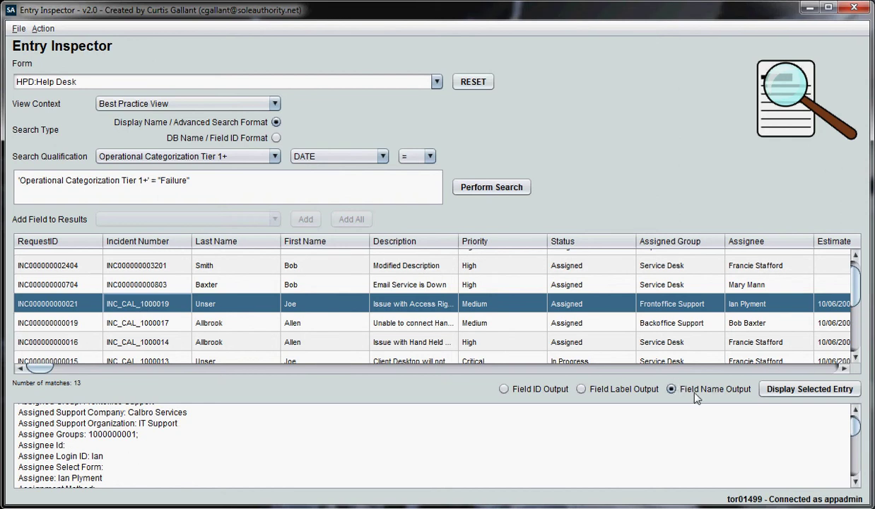
{"action": "left_click", "coordinate": [778, 389]}
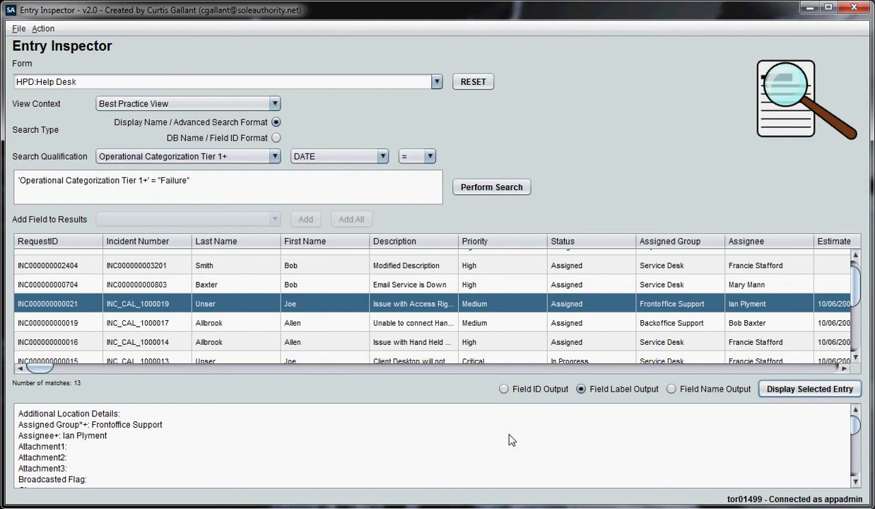
{"action": "left_click", "coordinate": [504, 389]}
{"action": "left_click", "coordinate": [778, 389]}
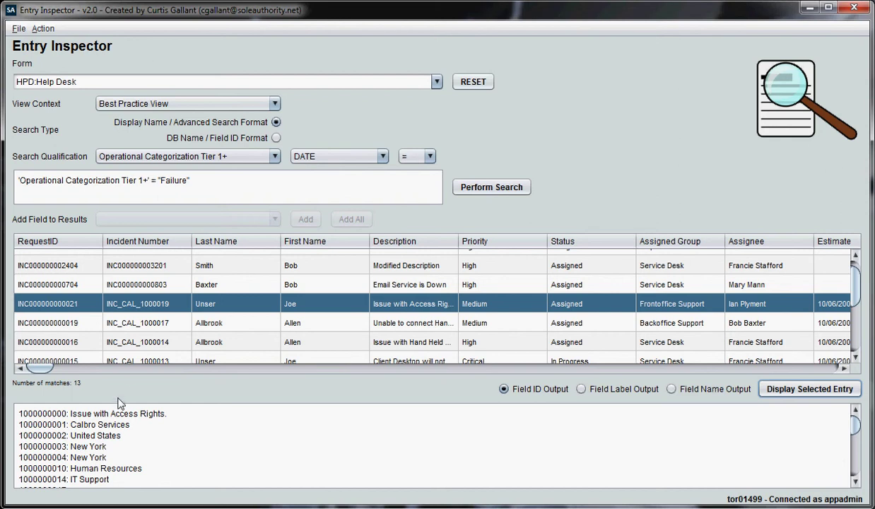
Step: Open the "Issue with Access Rights" entry for modification and set its new Status to In Progress, using SET and Overwrite
{"action": "right_click", "coordinate": [147, 298]}
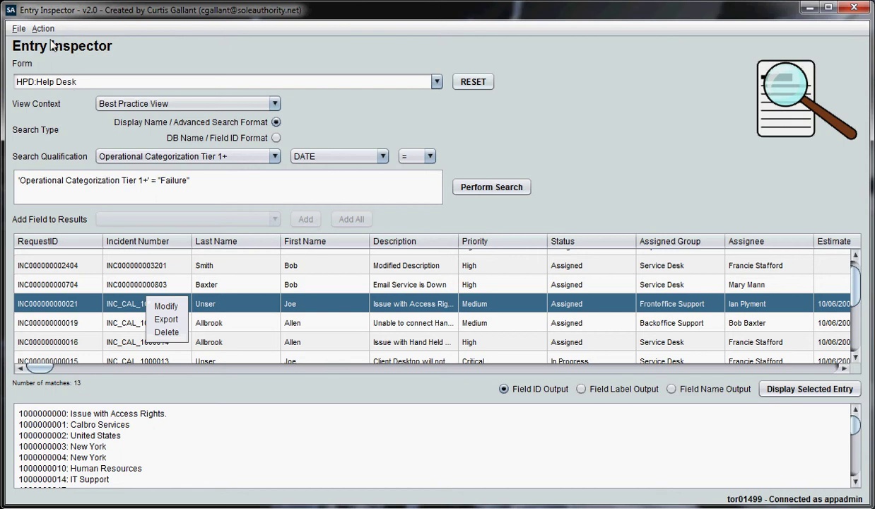
{"action": "left_click", "coordinate": [44, 29]}
{"action": "right_click", "coordinate": [136, 309]}
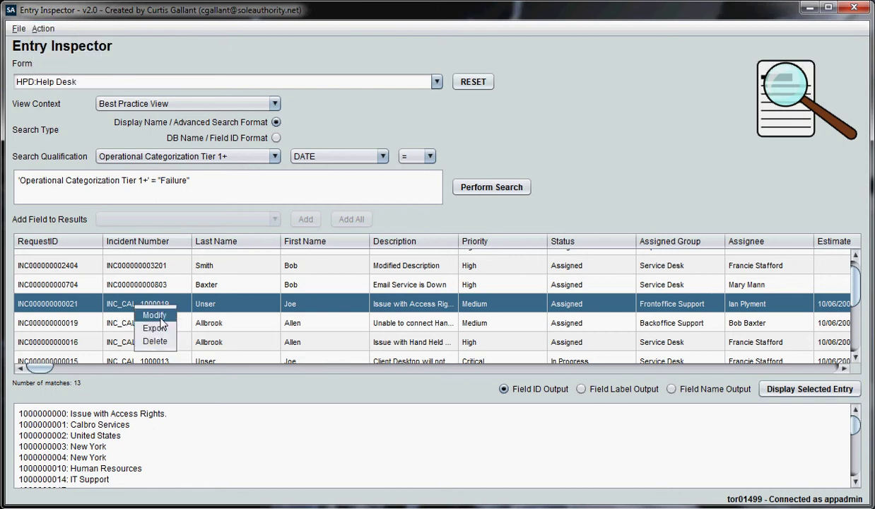
{"action": "left_click", "coordinate": [160, 319]}
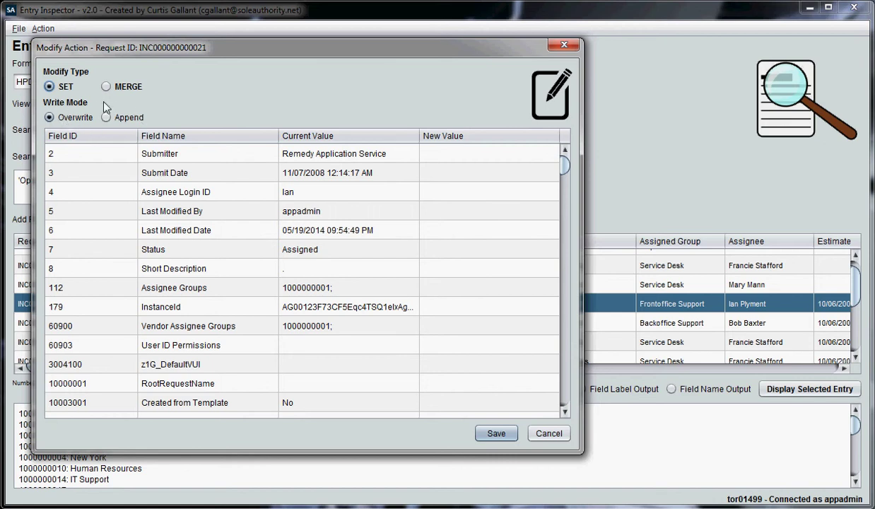
{"action": "left_click", "coordinate": [105, 117]}
{"action": "left_click", "coordinate": [49, 116]}
{"action": "left_click", "coordinate": [439, 253]}
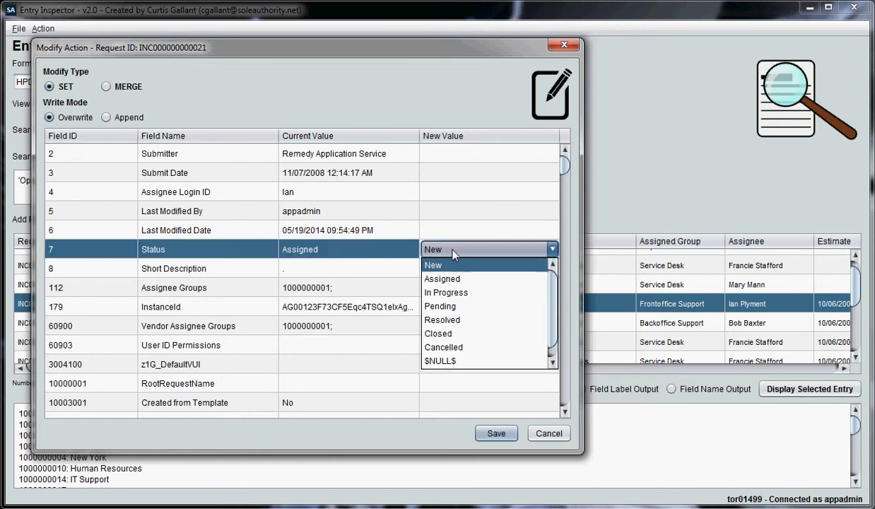
{"action": "left_click", "coordinate": [484, 293]}
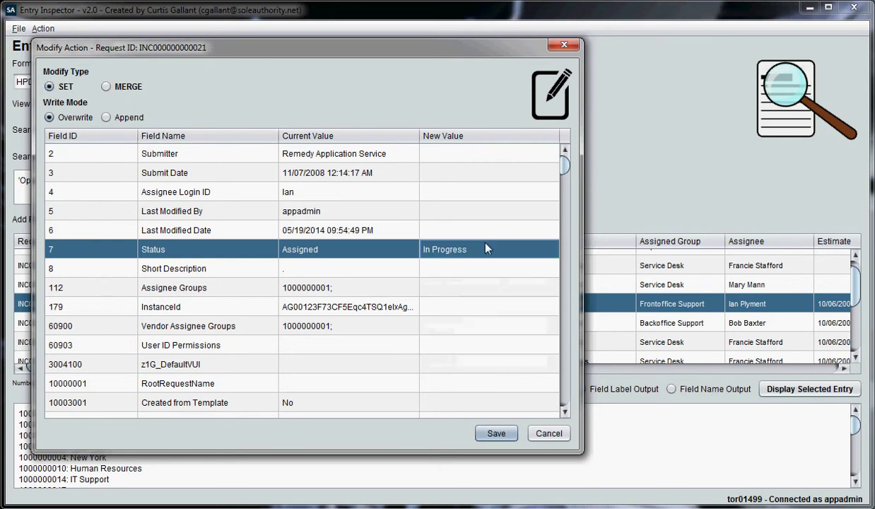
{"action": "left_click", "coordinate": [515, 230]}
{"action": "left_click", "coordinate": [545, 230]}
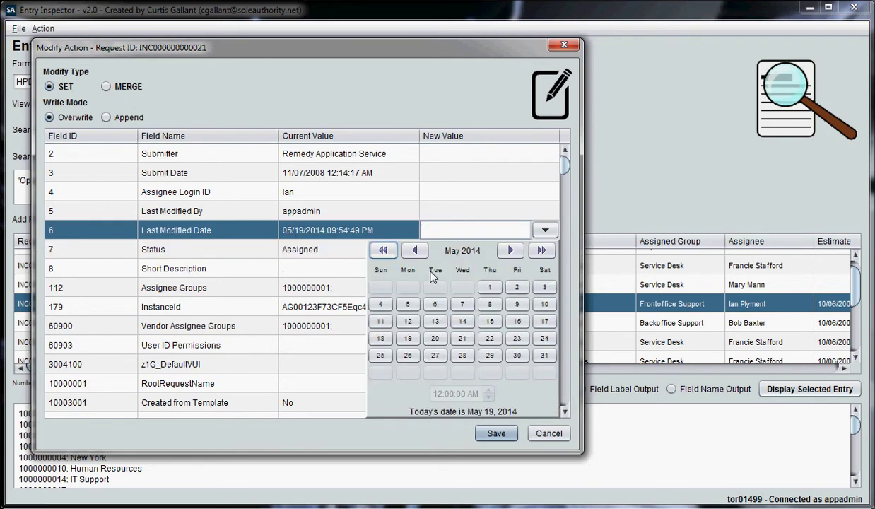
{"action": "left_click", "coordinate": [544, 230]}
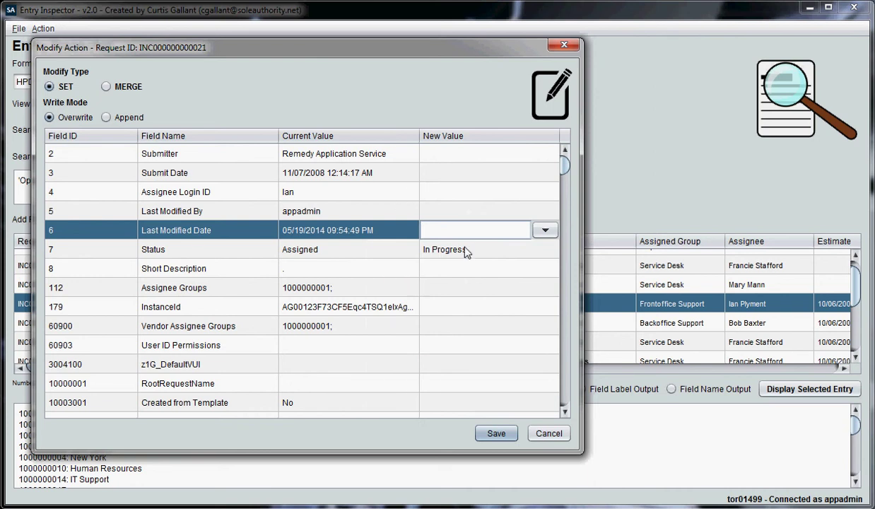
Step: Save the modified entry, rerun the search and select that entry in the refreshed results
{"action": "left_click", "coordinate": [495, 432]}
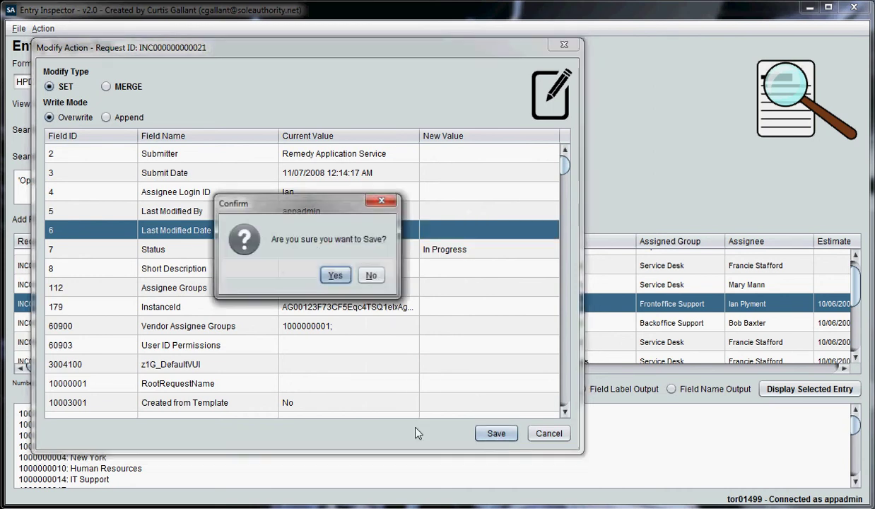
{"action": "left_click", "coordinate": [335, 276]}
{"action": "left_click", "coordinate": [372, 274]}
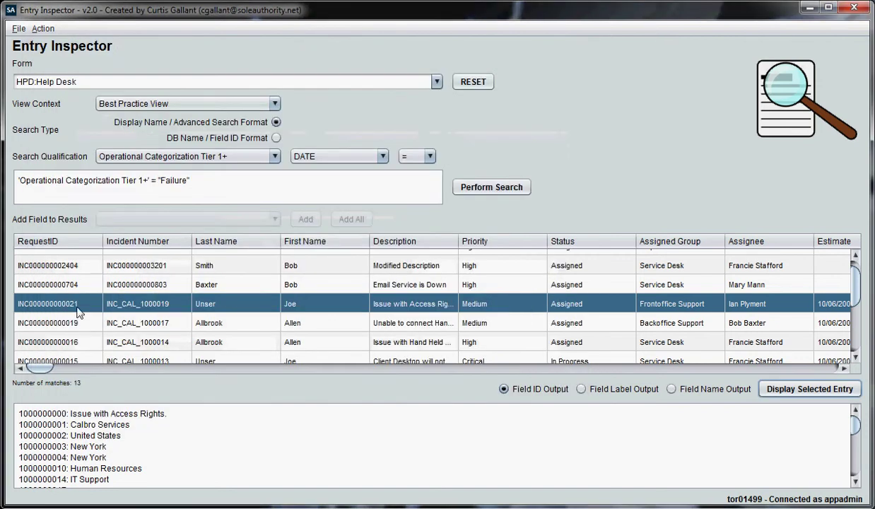
{"action": "left_click", "coordinate": [491, 187]}
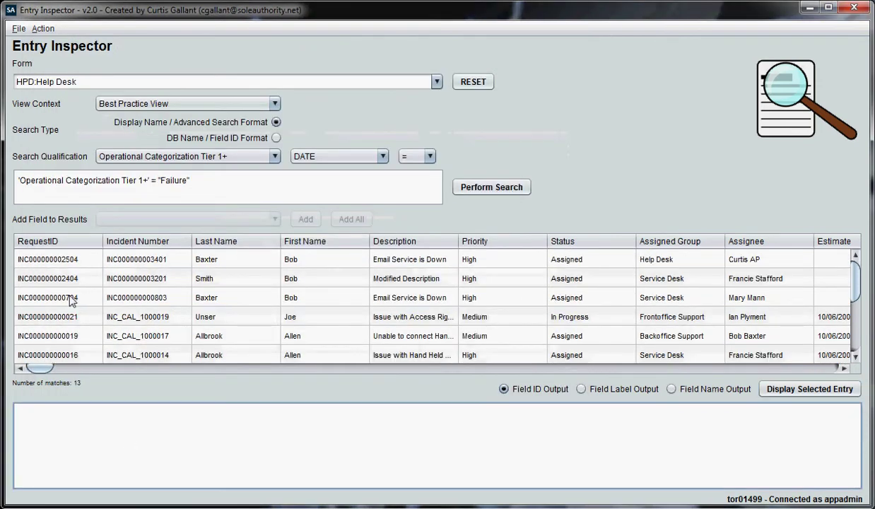
{"action": "left_click", "coordinate": [60, 320]}
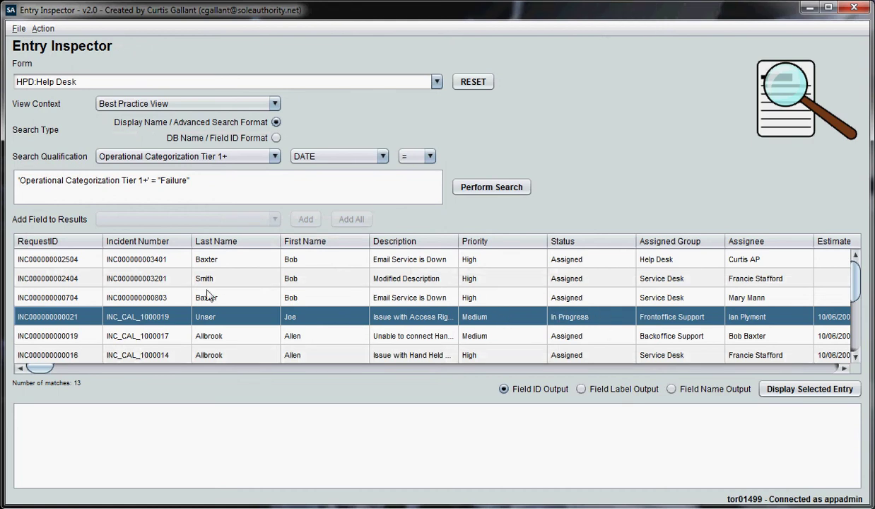
Step: Open the second to fourth result entries for joint modification, with modify type MERGE and new Status In Progress
{"action": "left_click_drag", "start_coordinate": [217, 277], "coordinate": [242, 319]}
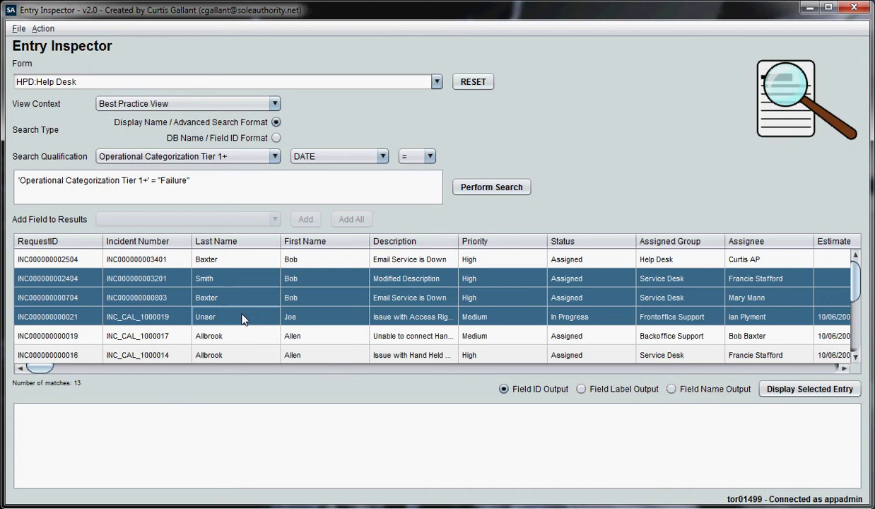
{"action": "right_click", "coordinate": [242, 319]}
{"action": "left_click", "coordinate": [262, 324]}
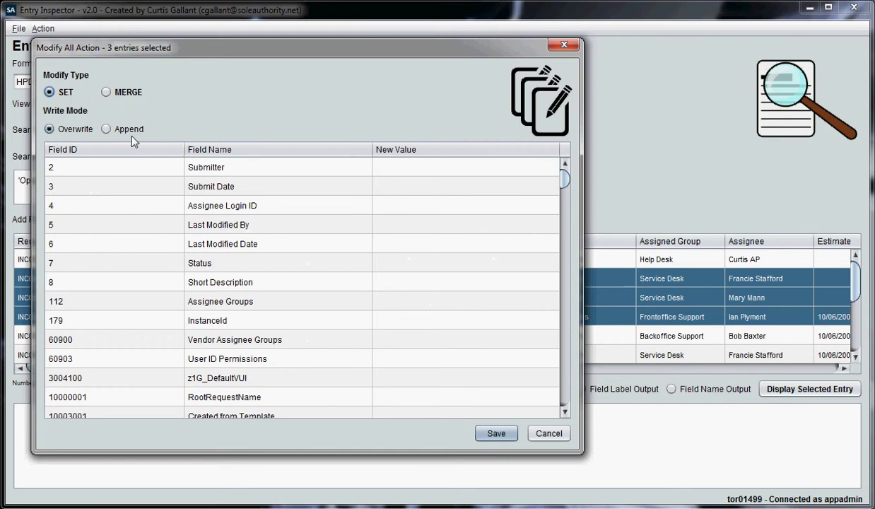
{"action": "left_click", "coordinate": [106, 93]}
{"action": "left_click", "coordinate": [431, 263]}
{"action": "left_click", "coordinate": [424, 304]}
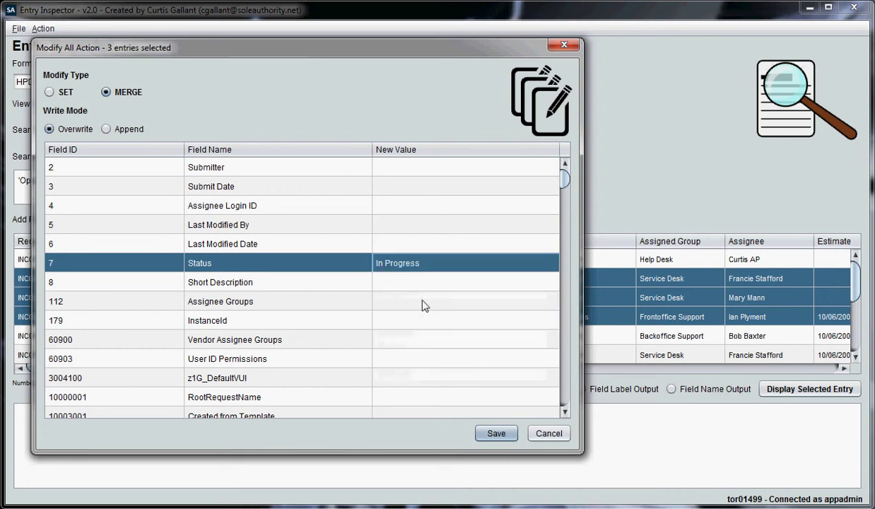
Step: Save the changes to the three selected entries and rerun the search
{"action": "left_click", "coordinate": [498, 435]}
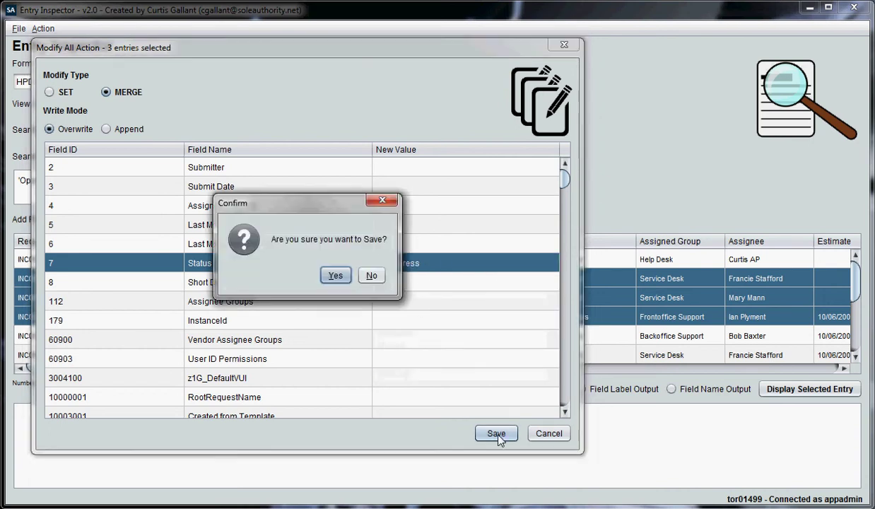
{"action": "left_click", "coordinate": [333, 275]}
{"action": "left_click", "coordinate": [371, 274]}
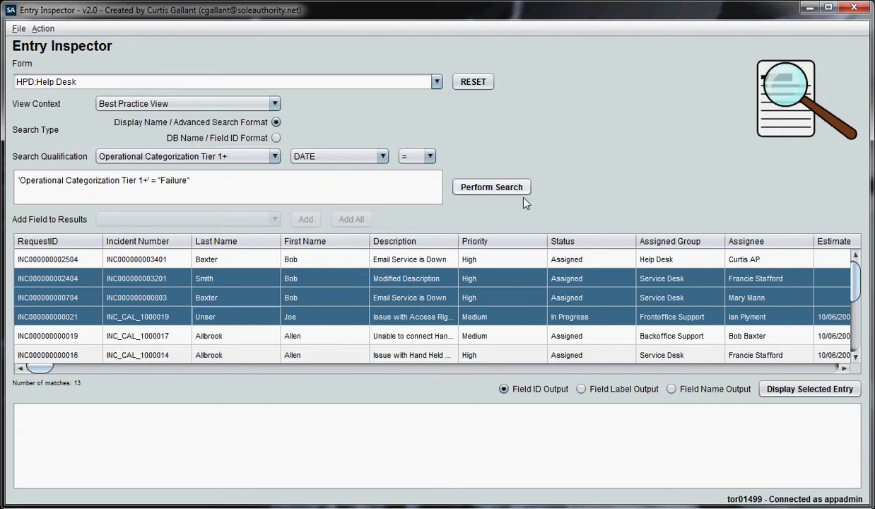
{"action": "left_click", "coordinate": [506, 190]}
Step: Select the second to fourth result entries, open the export and export all rows in ARX format
{"action": "left_click_drag", "start_coordinate": [554, 278], "coordinate": [570, 319]}
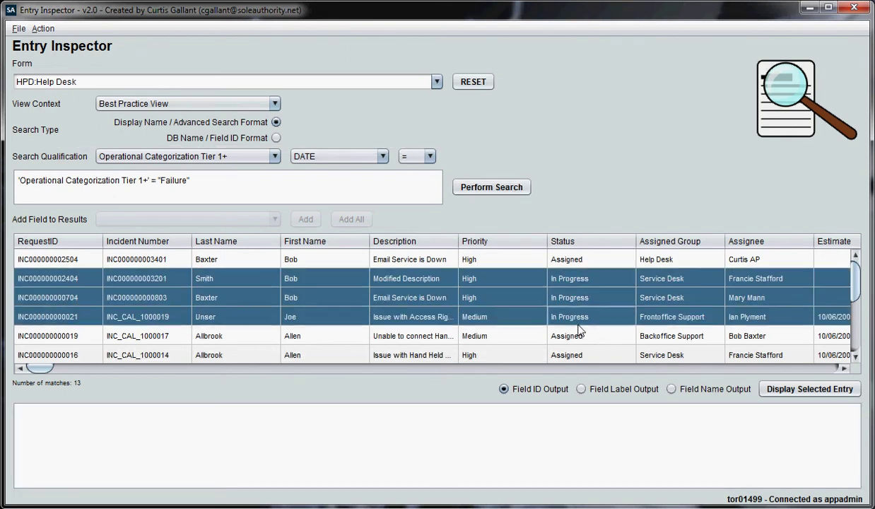
{"action": "right_click", "coordinate": [168, 282]}
{"action": "left_click", "coordinate": [189, 297]}
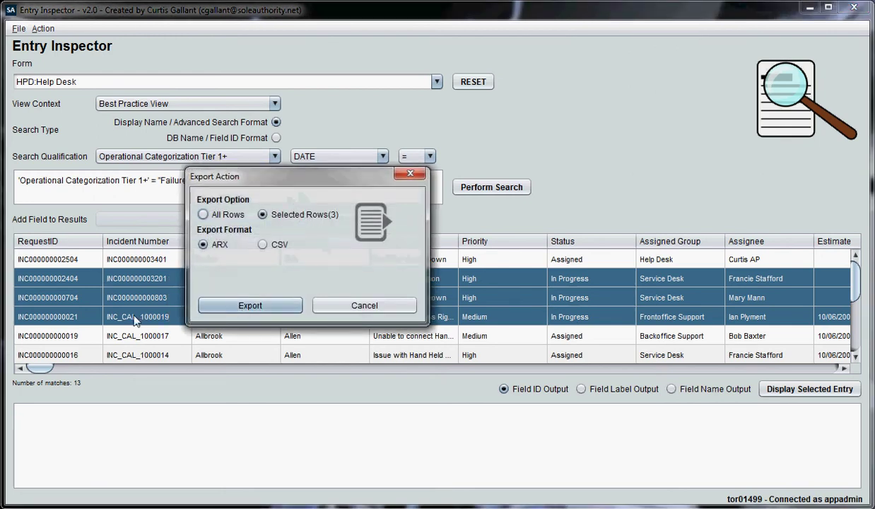
{"action": "left_click", "coordinate": [203, 214]}
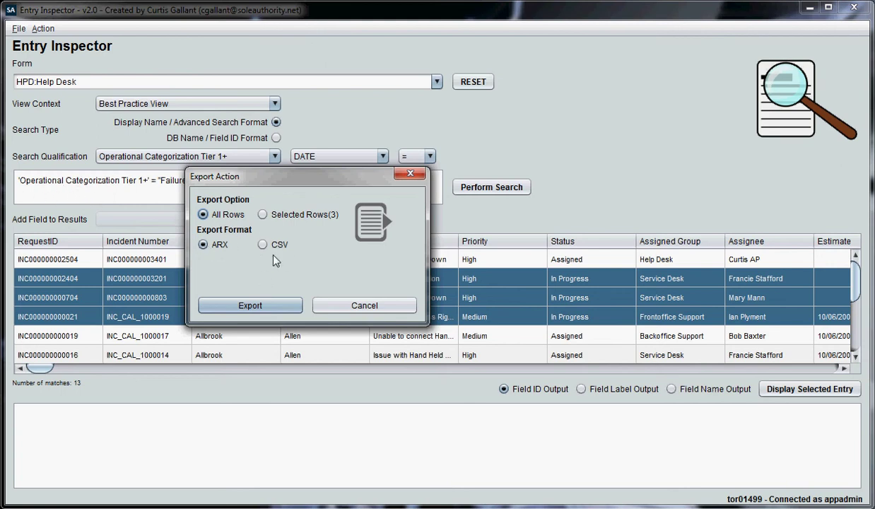
{"action": "left_click", "coordinate": [243, 301]}
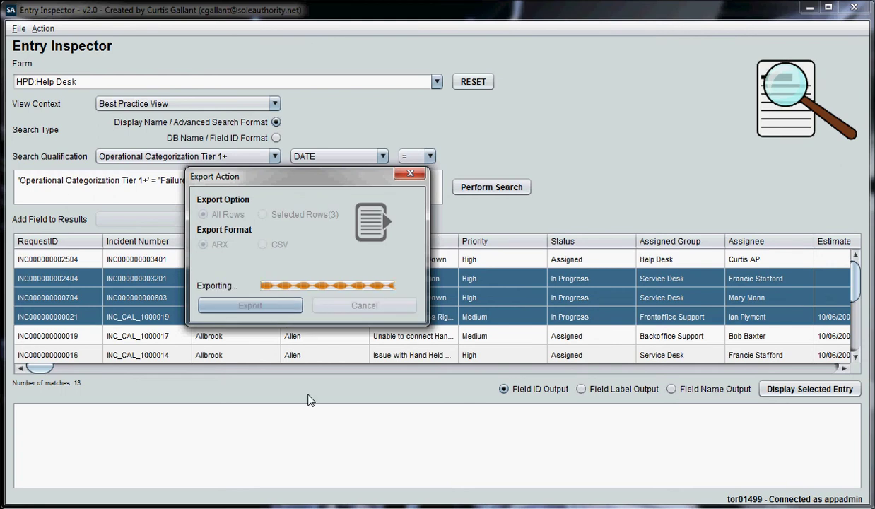
{"action": "left_click", "coordinate": [509, 275]}
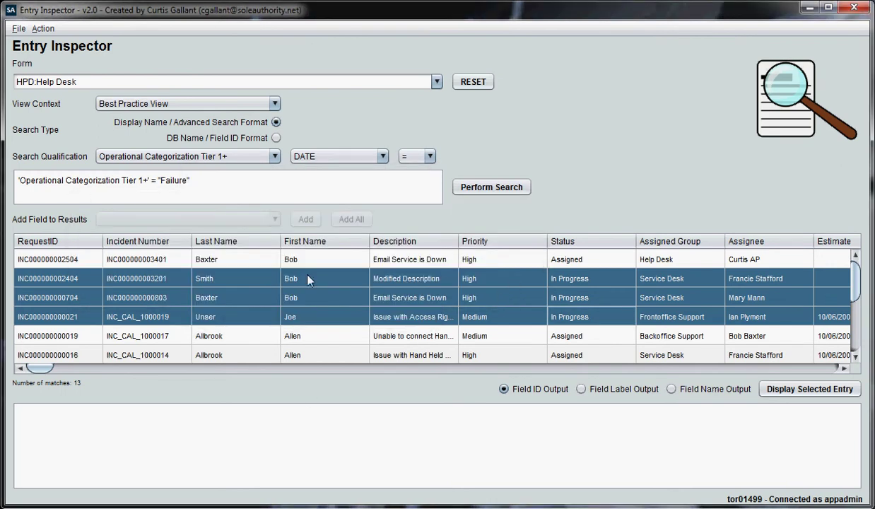
{"action": "right_click", "coordinate": [162, 302]}
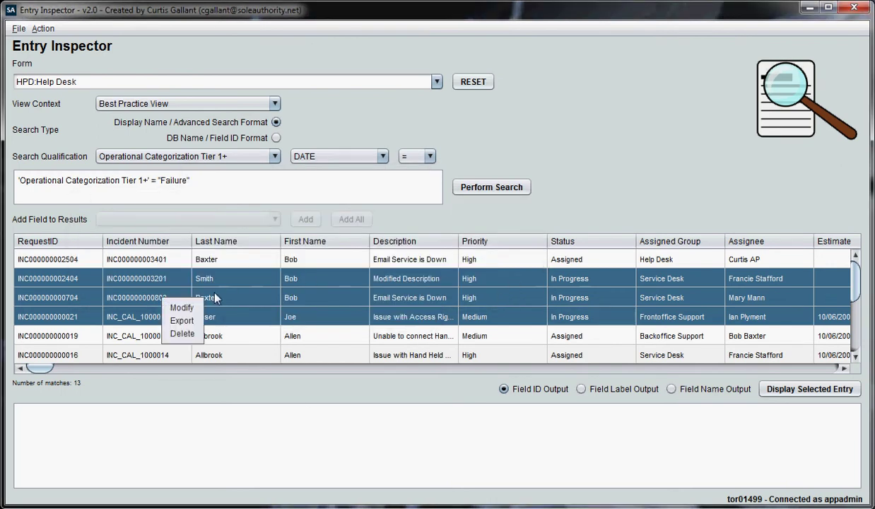
{"action": "left_click", "coordinate": [190, 332]}
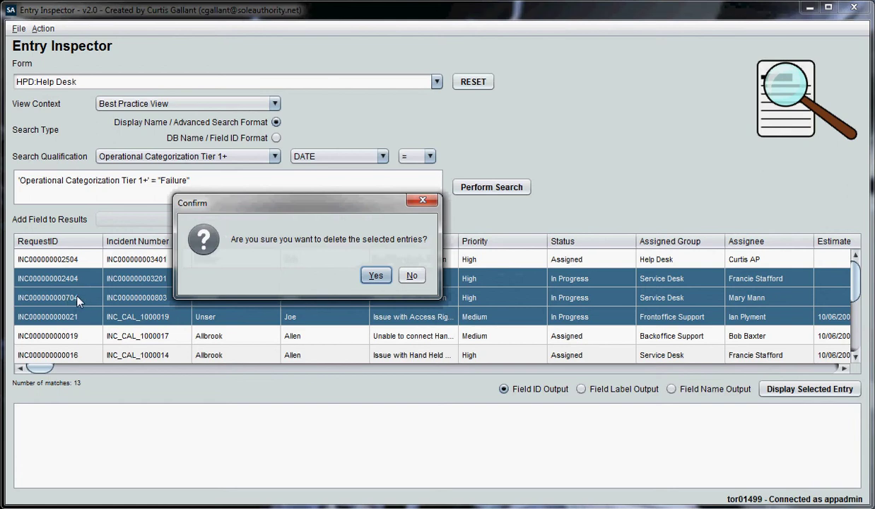
{"action": "left_click", "coordinate": [411, 275]}
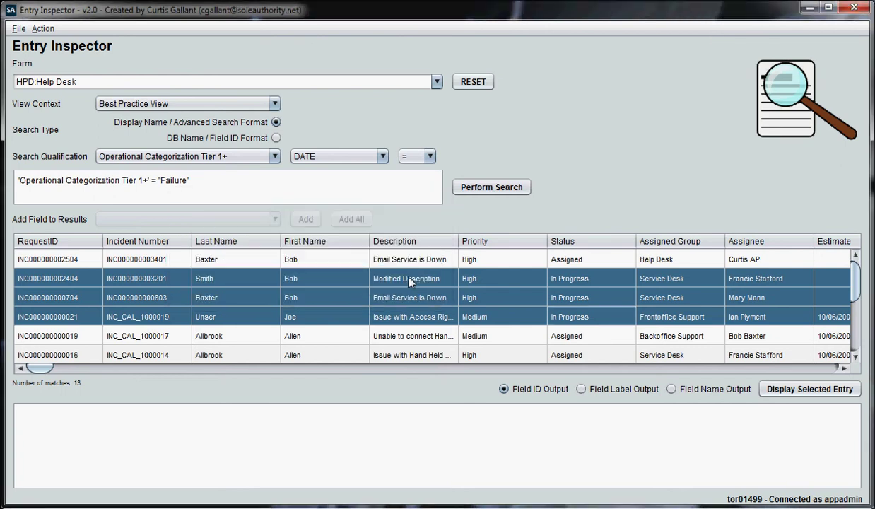
Step: Reset the search form, load the CFG:Geography City form and search it without any qualification
{"action": "left_click", "coordinate": [473, 82]}
{"action": "left_click", "coordinate": [135, 79]}
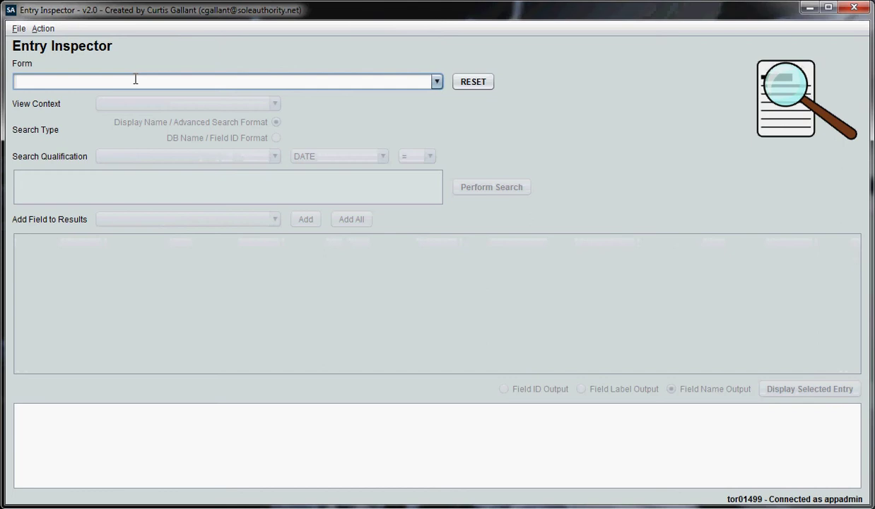
{"action": "type", "text": "CFG:Geography City"}
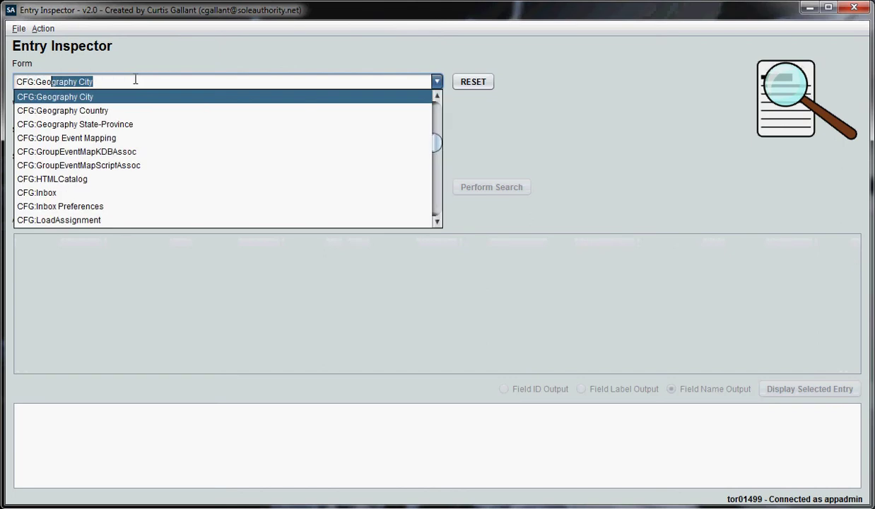
{"action": "key", "text": "Return"}
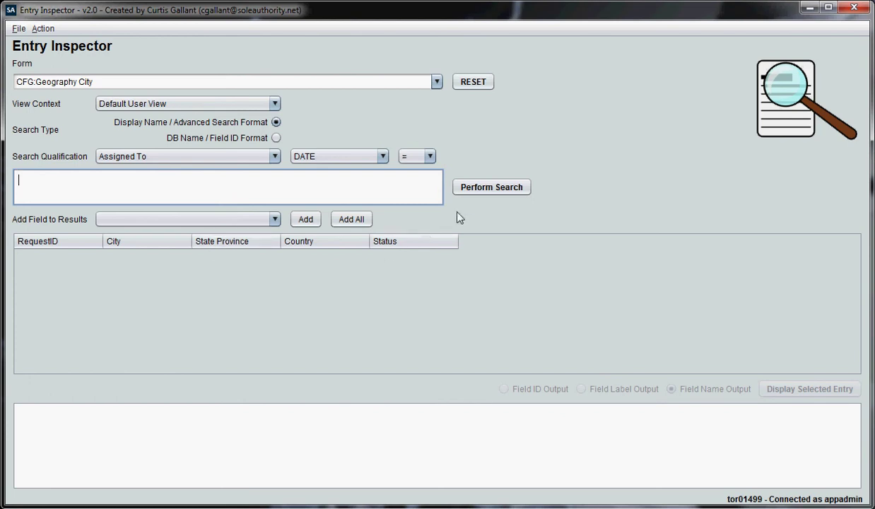
{"action": "left_click", "coordinate": [481, 191]}
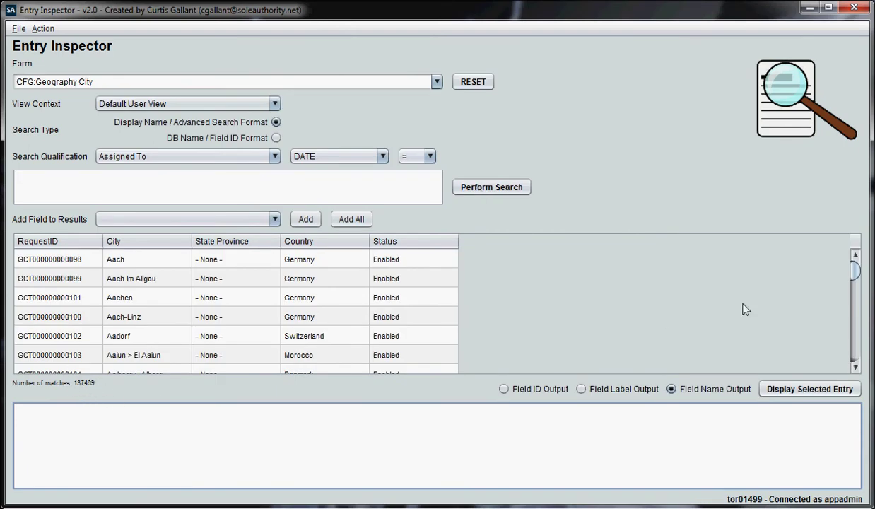
Step: Display the details of the Middlewood entry and of the Middlewich entry from midway through the results
{"action": "left_click_drag", "start_coordinate": [853, 272], "coordinate": [864, 318]}
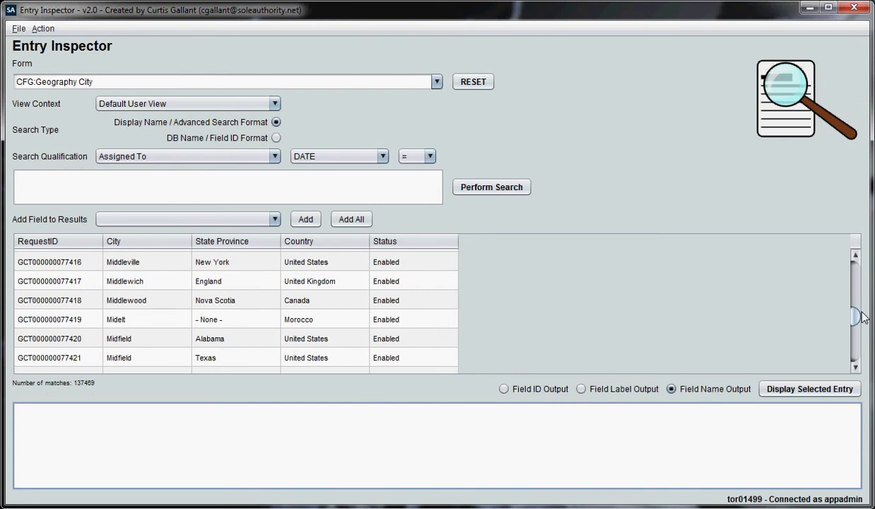
{"action": "double_click", "coordinate": [82, 301]}
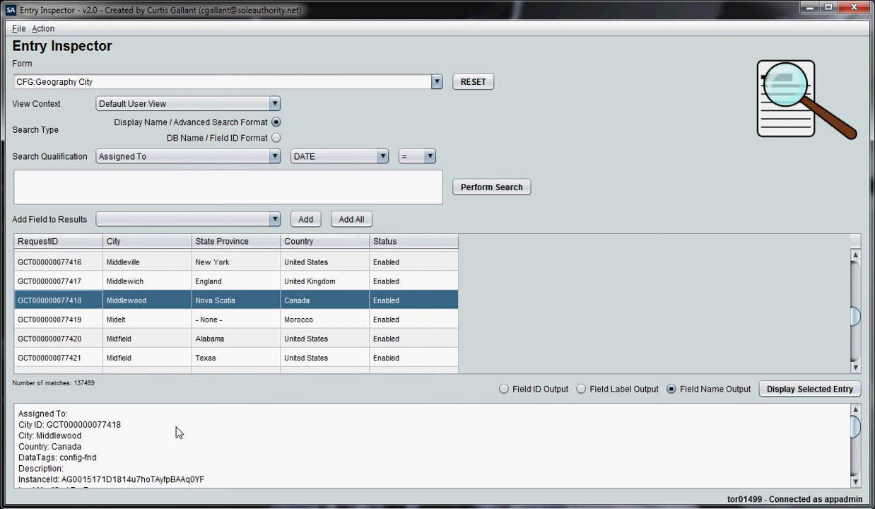
{"action": "double_click", "coordinate": [79, 281]}
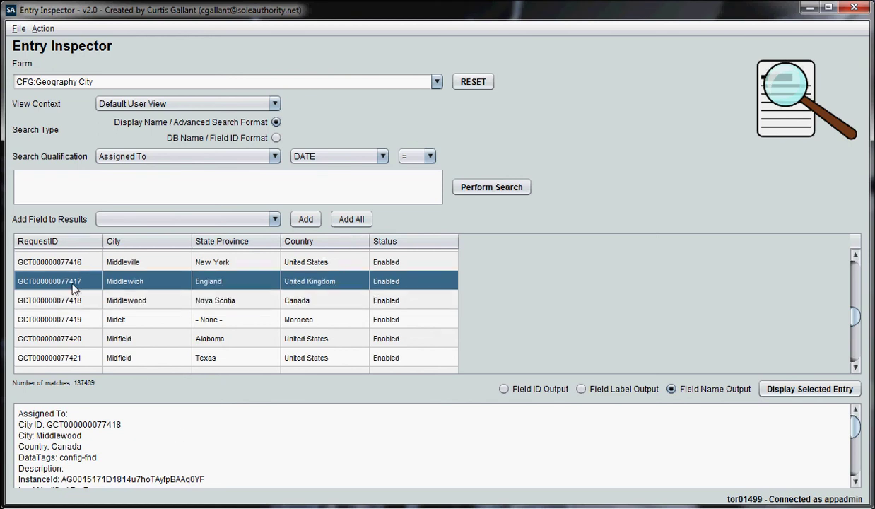
Step: Search the cities with the qualification 'Country*+' = "United States" and reset the search form
{"action": "left_click", "coordinate": [240, 154]}
{"action": "left_click", "coordinate": [131, 199]}
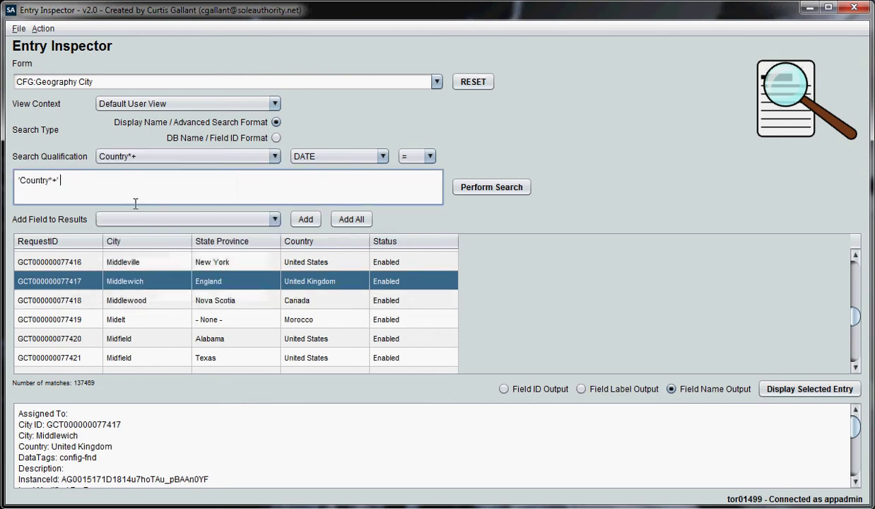
{"action": "left_click", "coordinate": [407, 154]}
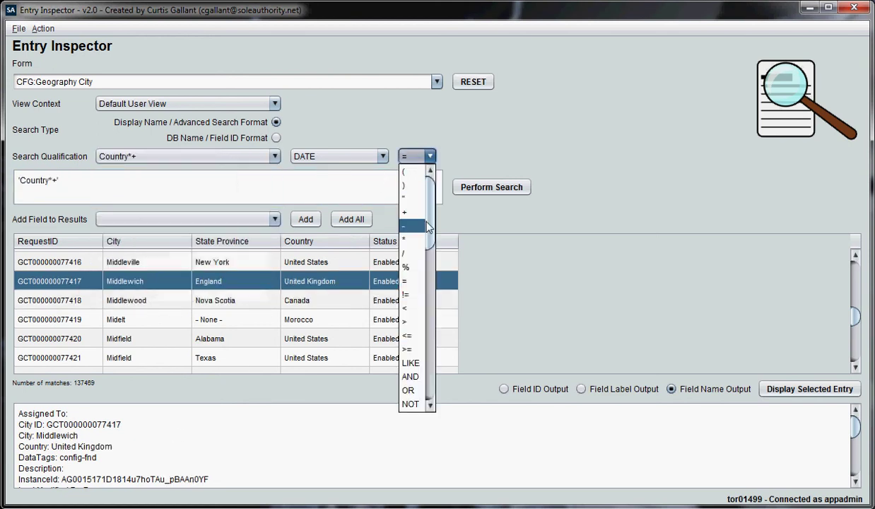
{"action": "left_click", "coordinate": [405, 283]}
{"action": "type", "text": "\"Unite"}
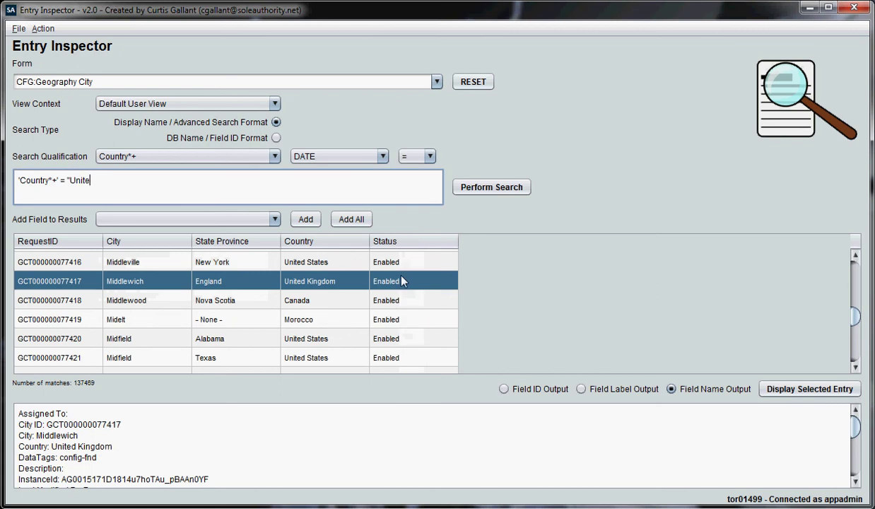
{"action": "type", "text": "d States\""}
{"action": "left_click", "coordinate": [492, 187]}
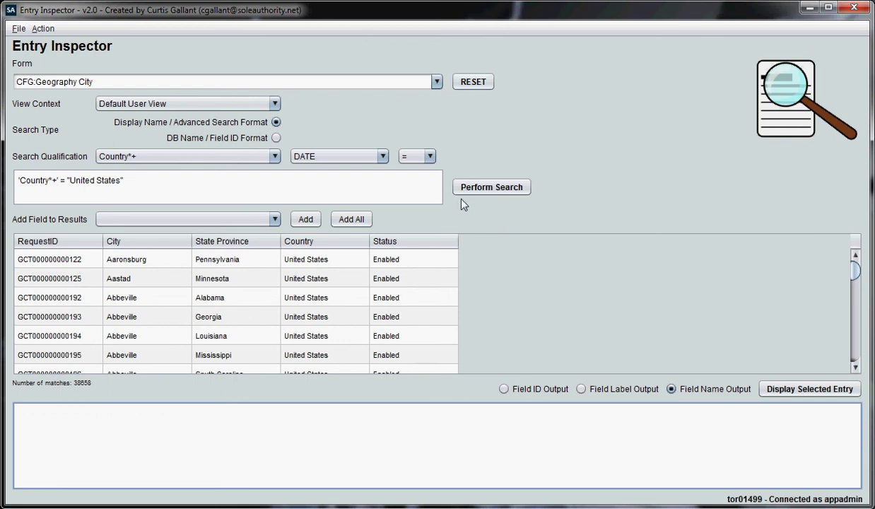
{"action": "left_click", "coordinate": [478, 82]}
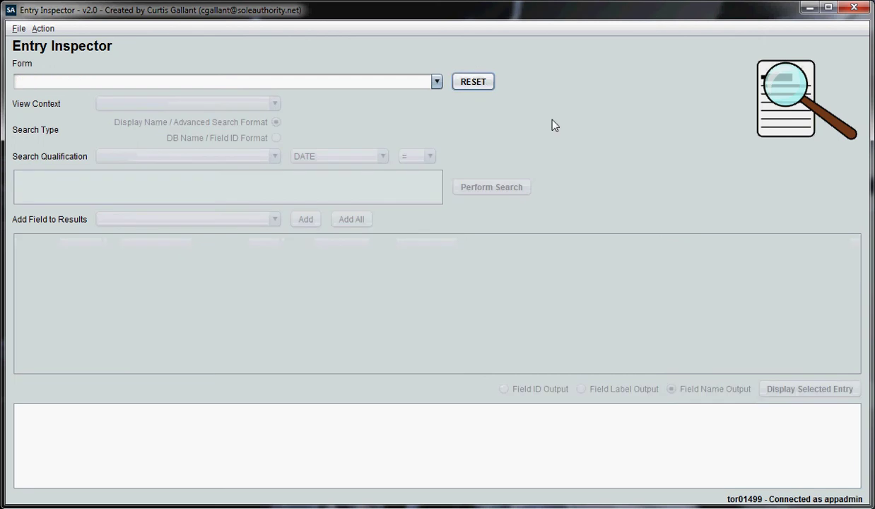